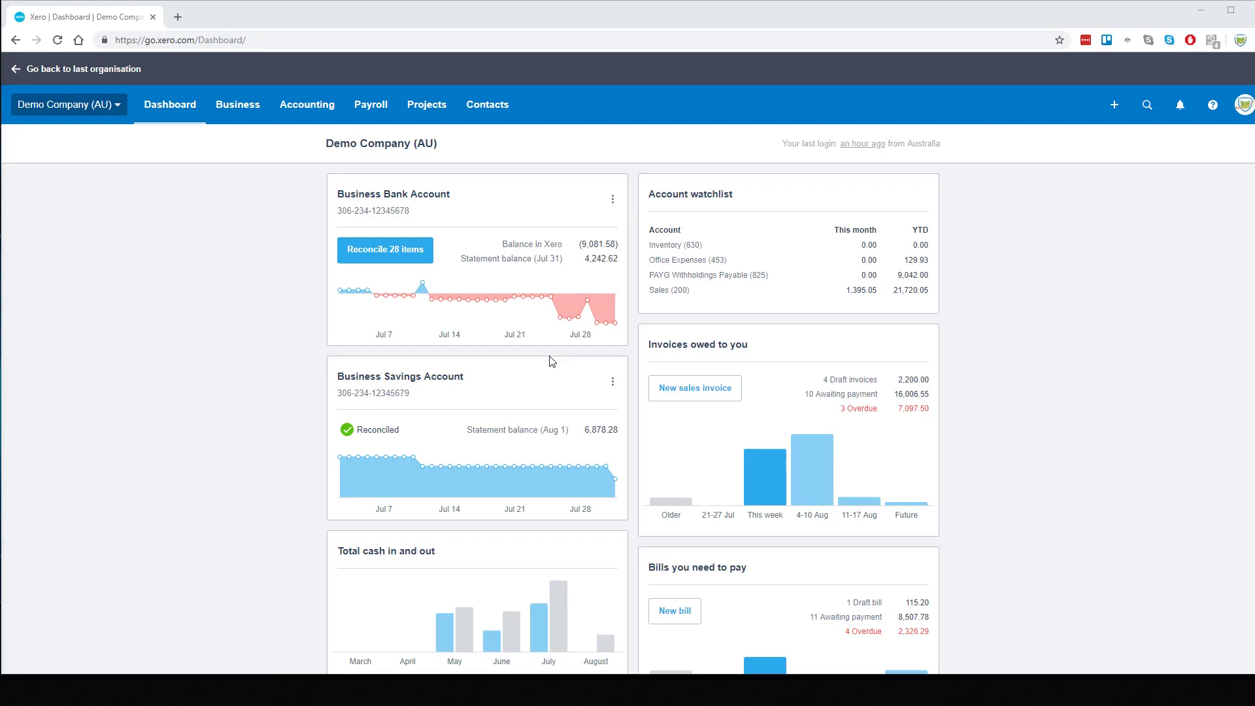
Open the chart of accounts filtered to the Liabilities tab.
left_click(301, 116)
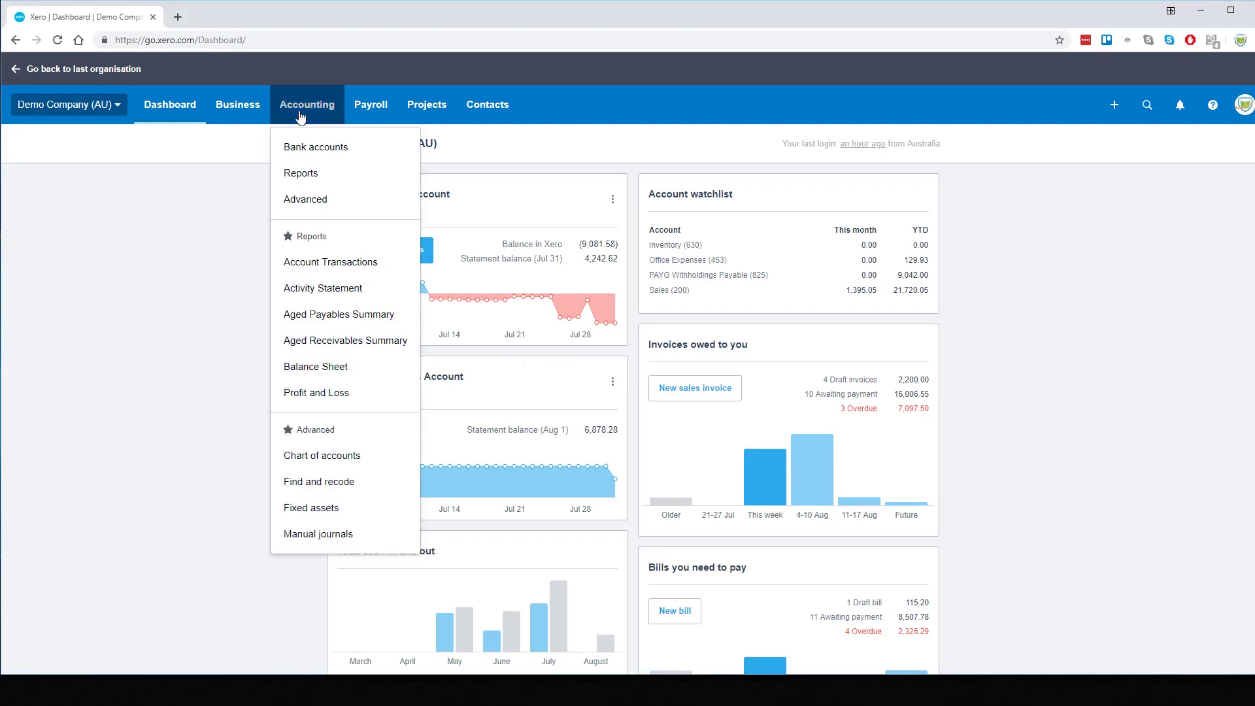
left_click(314, 456)
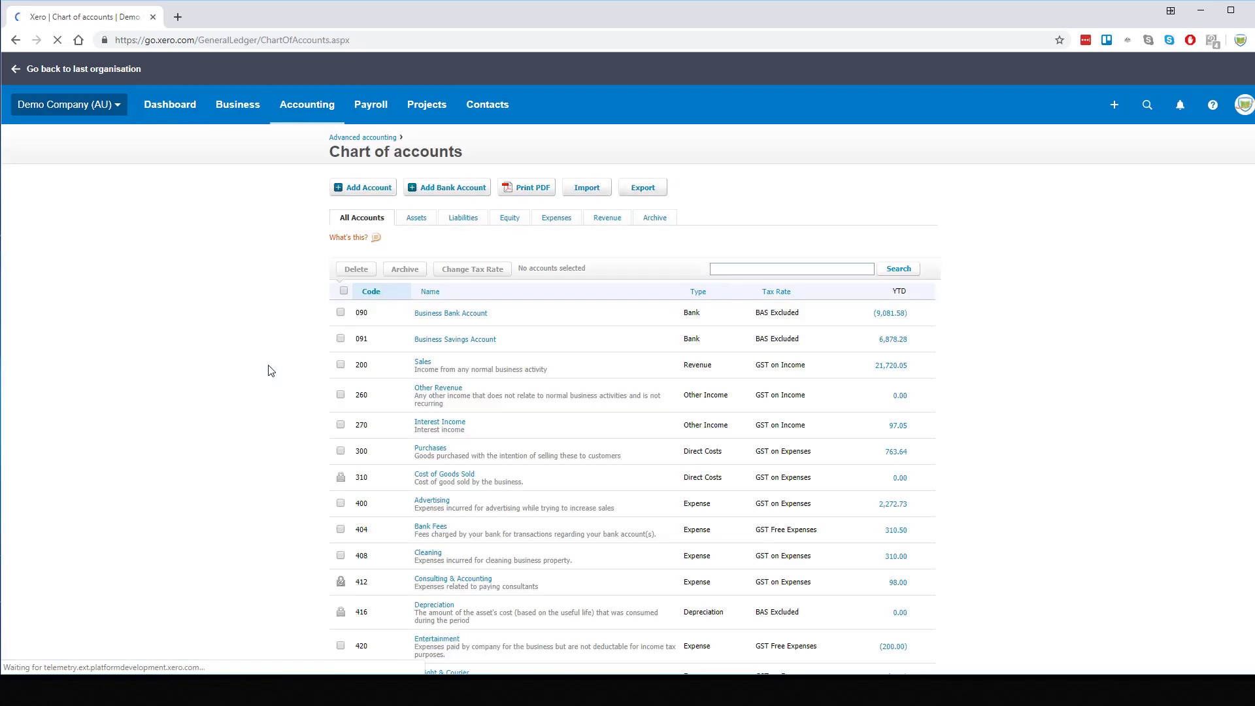
left_click(455, 222)
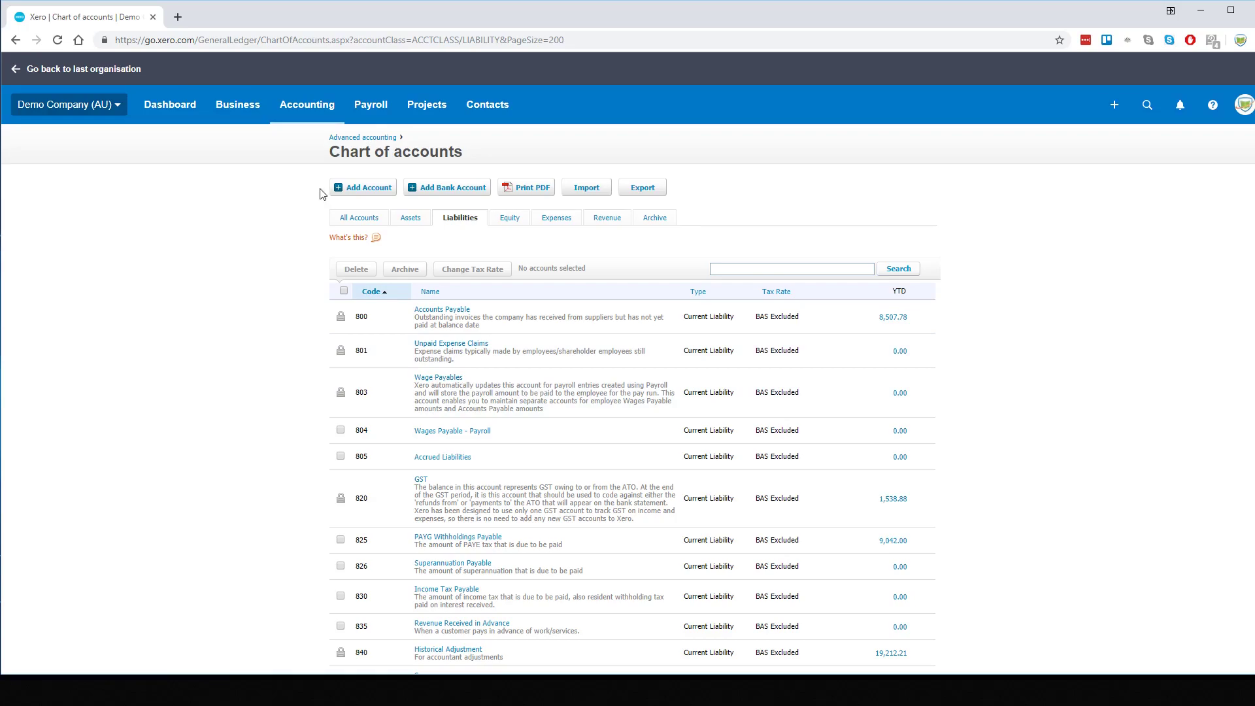
Create liability account 802 'Employee Reimbursements Payable' with dashboard watchlist and payments enabled.
left_click(366, 189)
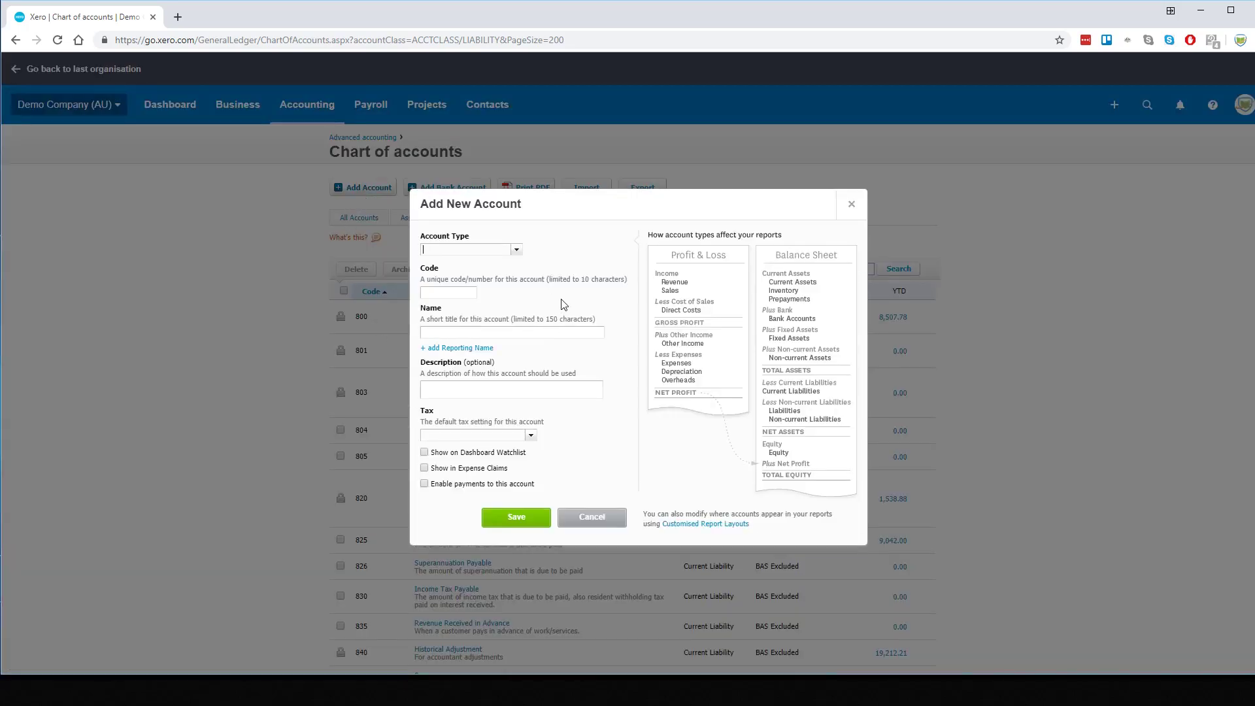
left_click(517, 252)
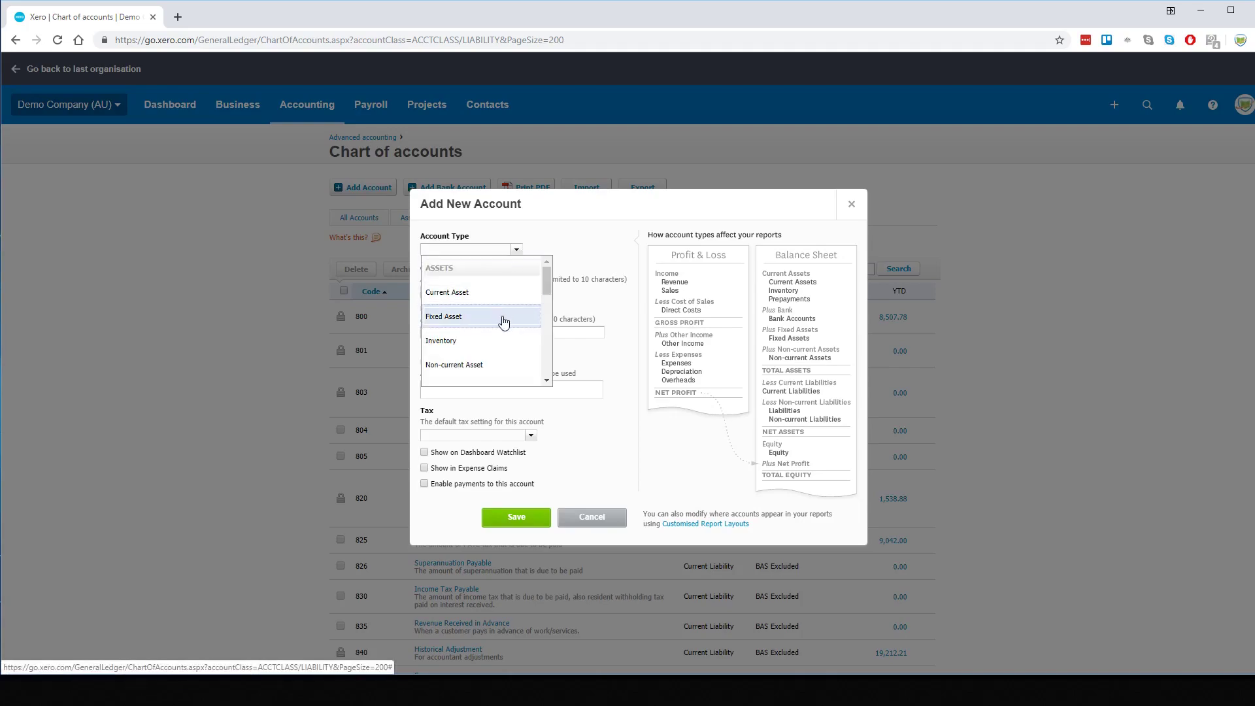
scroll(503, 321, "down", 5)
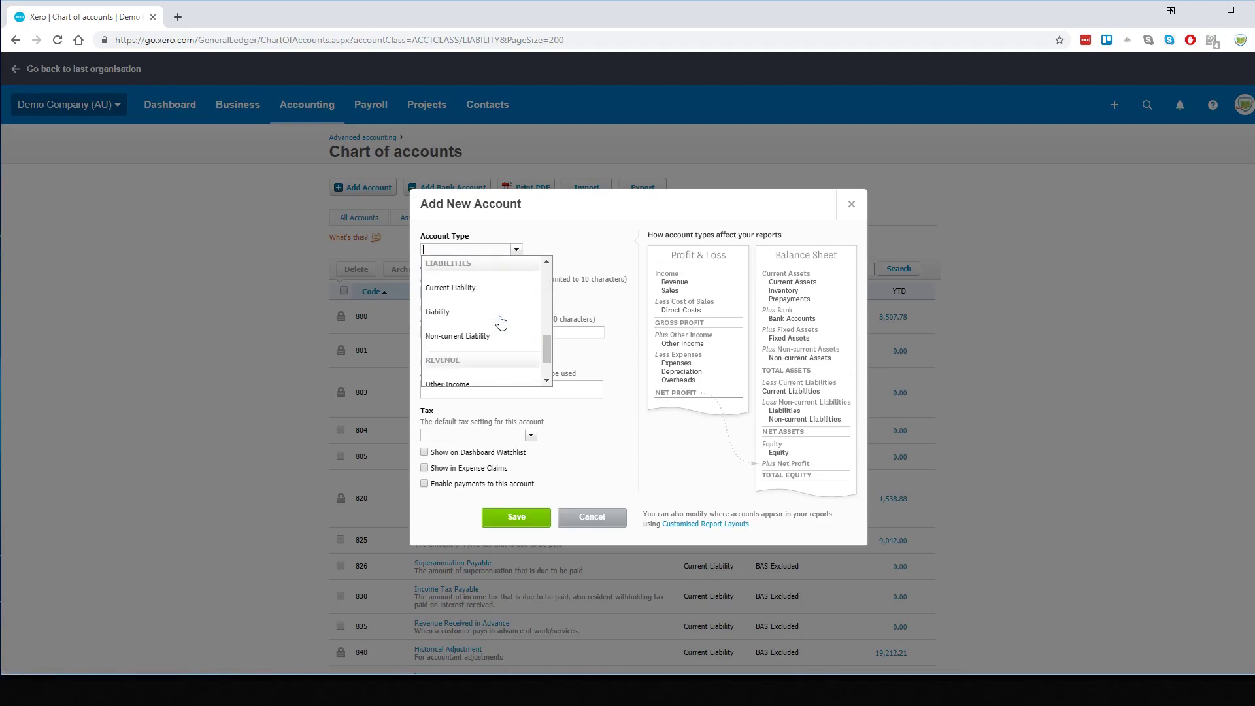
left_click(481, 306)
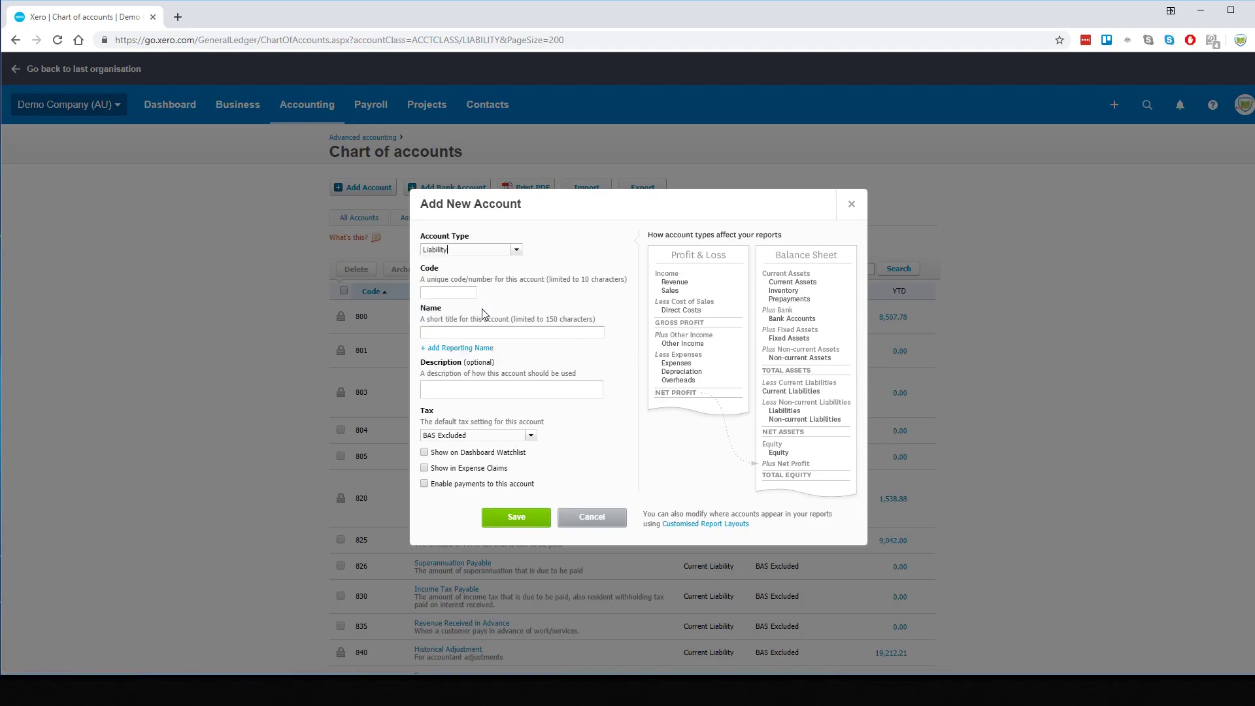
left_click(448, 294)
left_click(449, 331)
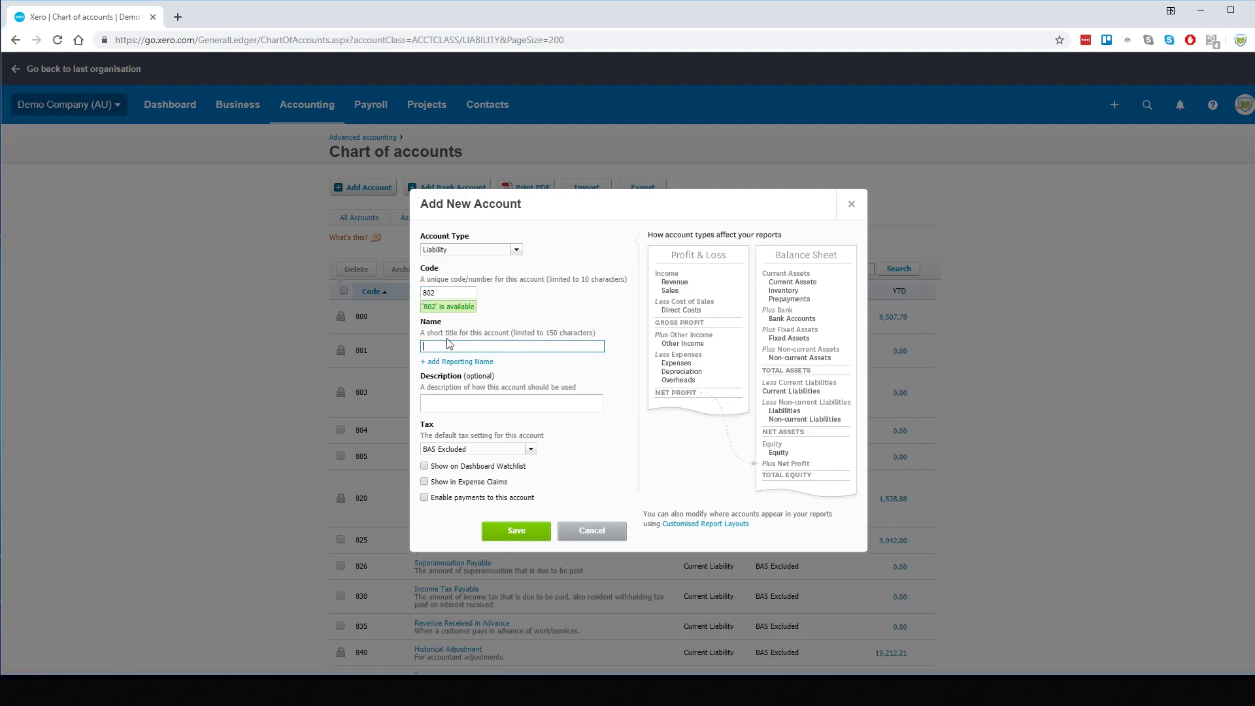
type("Employee Reimbursements Payable")
left_click(424, 466)
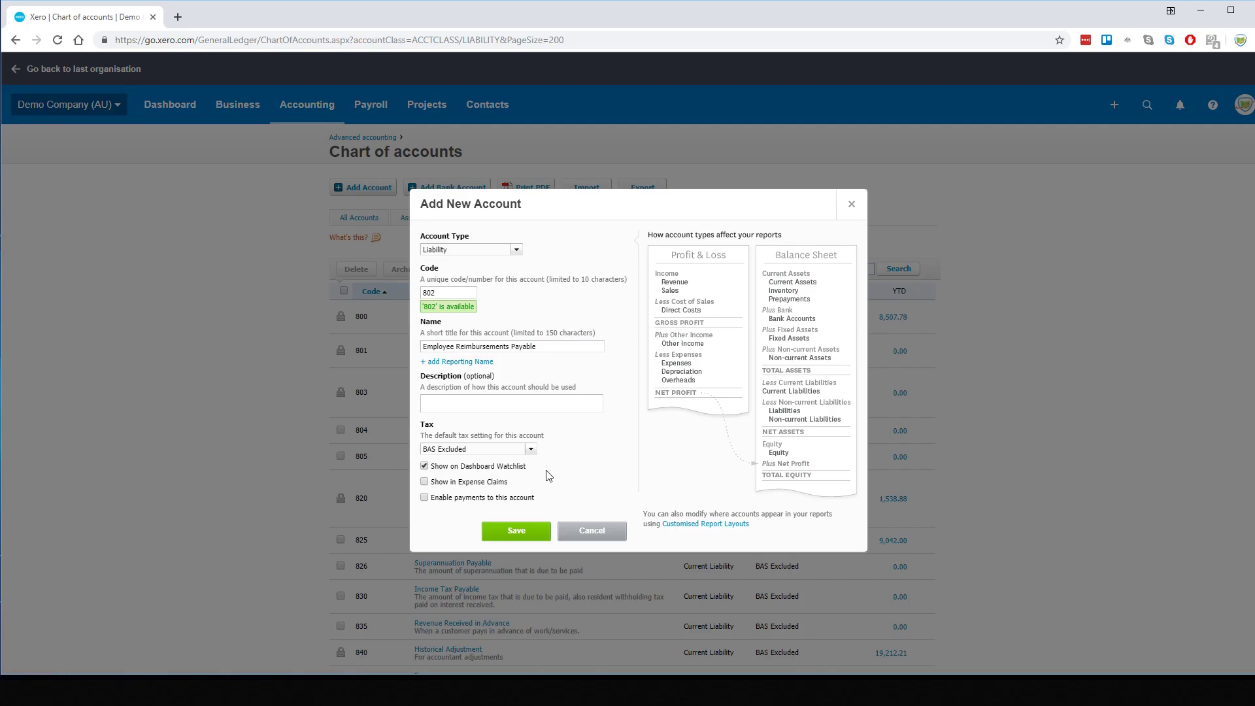
left_click(426, 498)
left_click(510, 531)
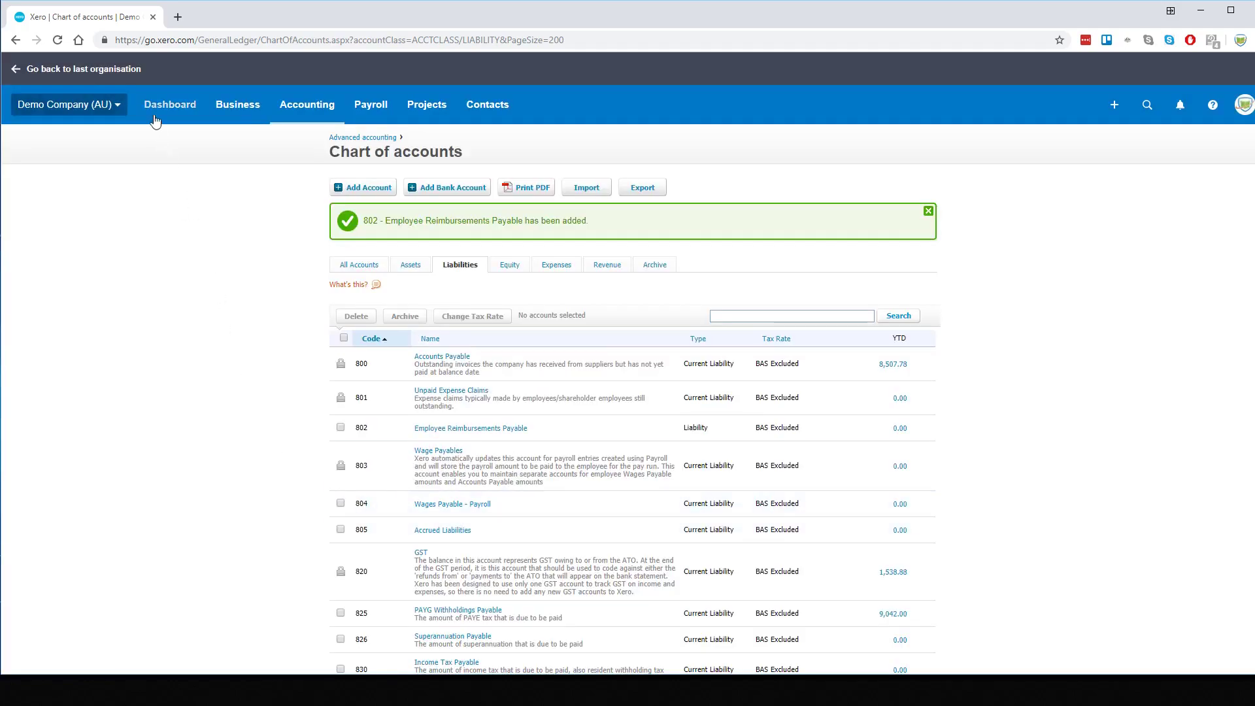
left_click(155, 120)
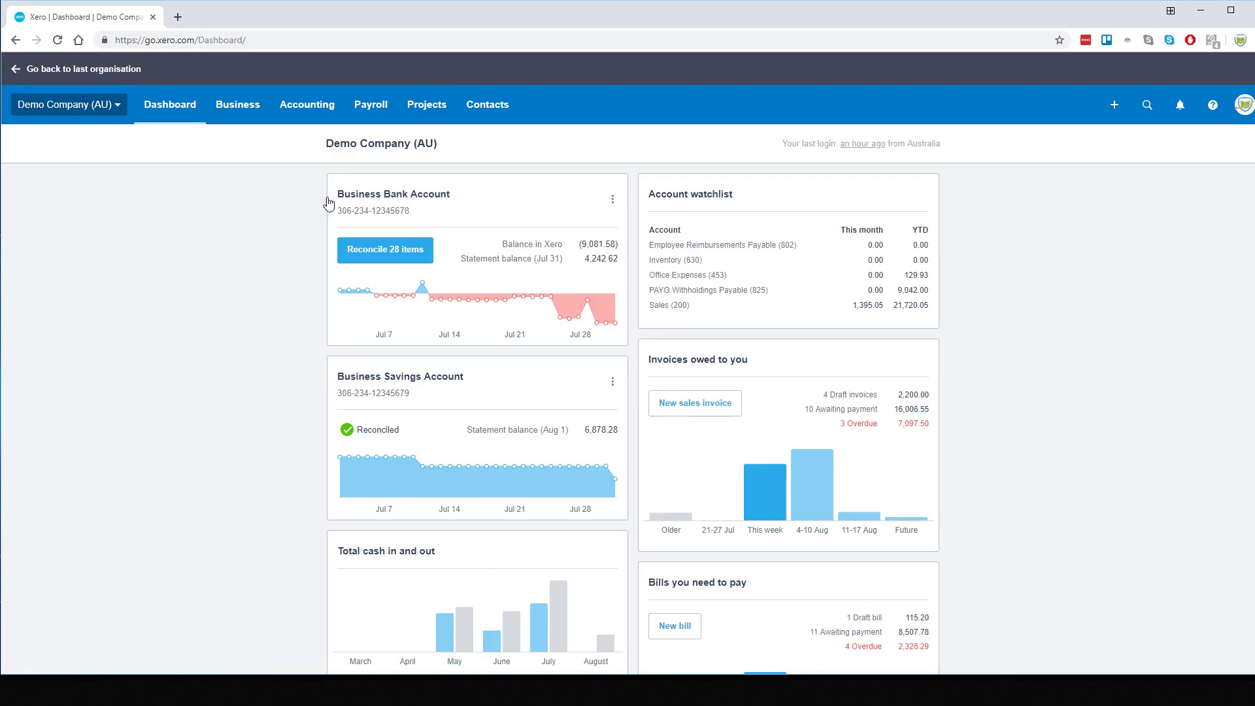
Open Files from the Demo Company (AU) menu to reach Sales Invoice Paper Works.pdf.
left_click(101, 107)
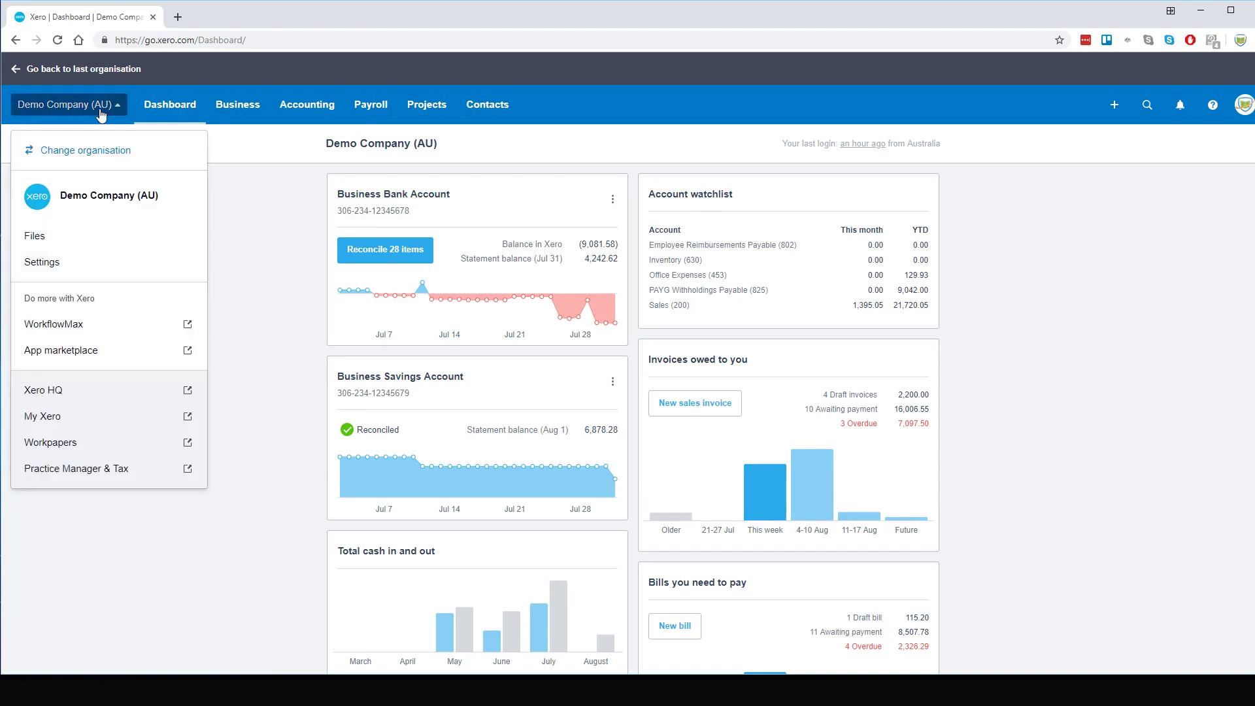
left_click(55, 235)
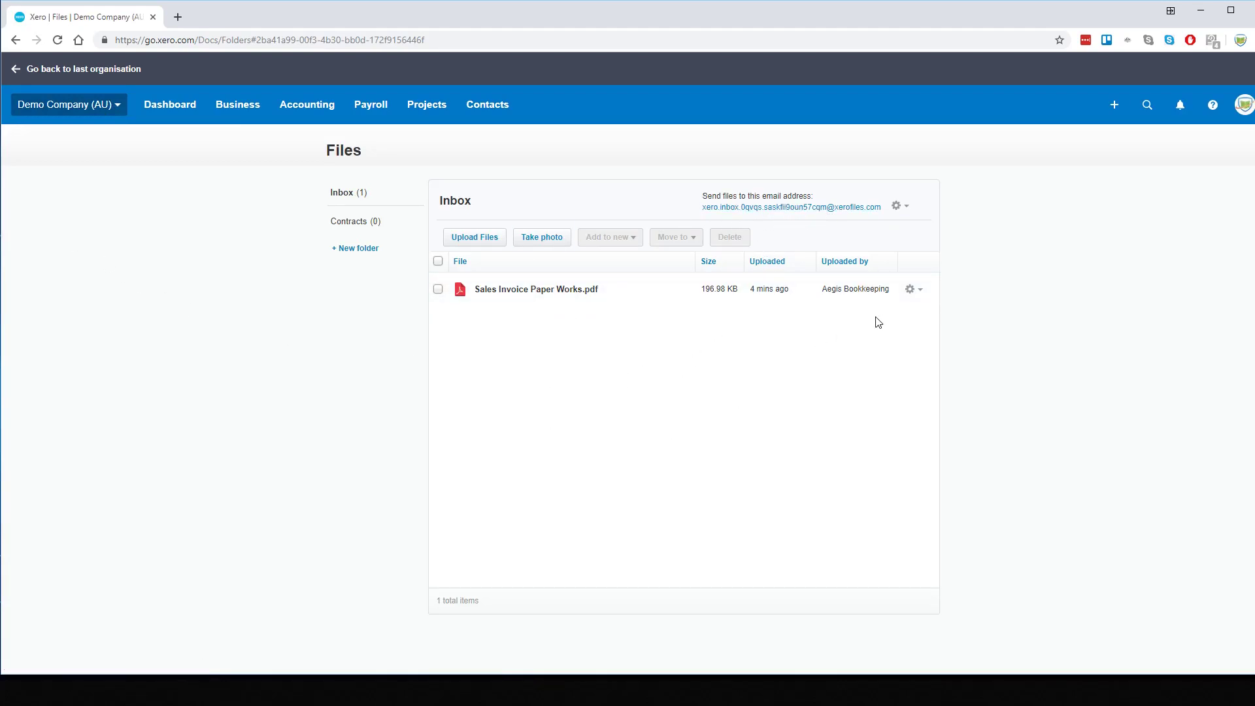
Create a bill from the invoice PDF with supplier Paper works, due 1 Aug 2019.
left_click(918, 290)
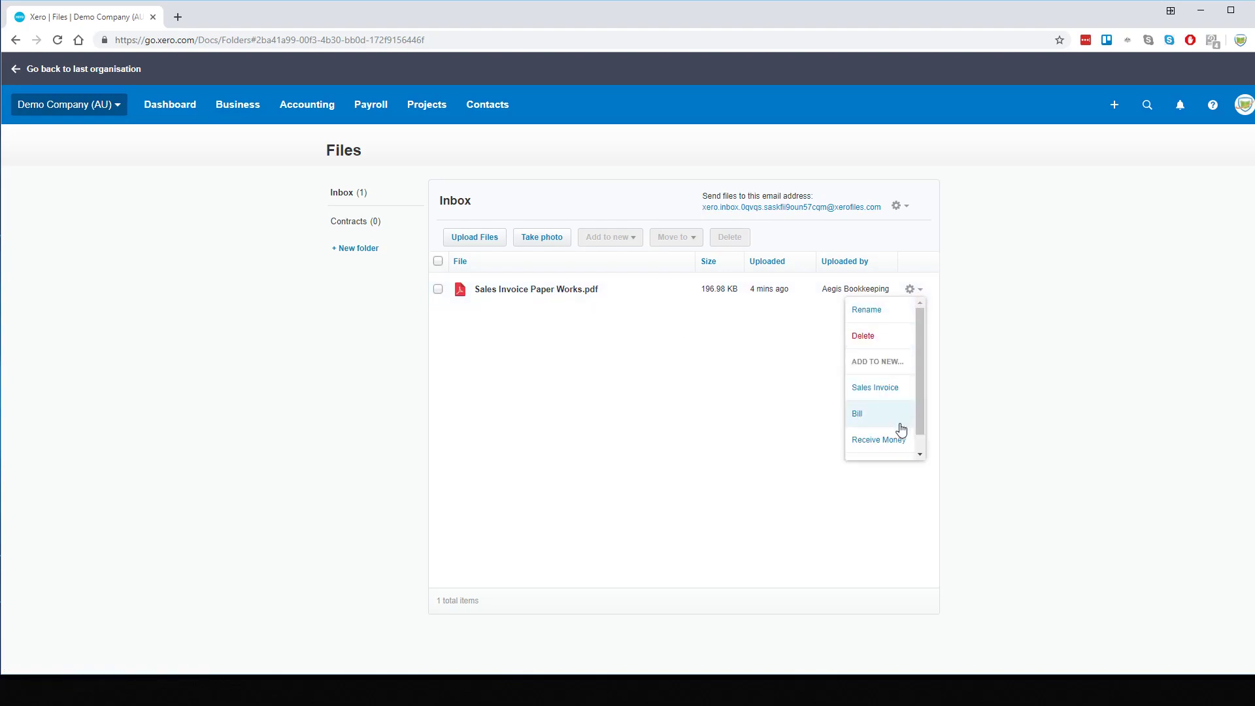
left_click(878, 419)
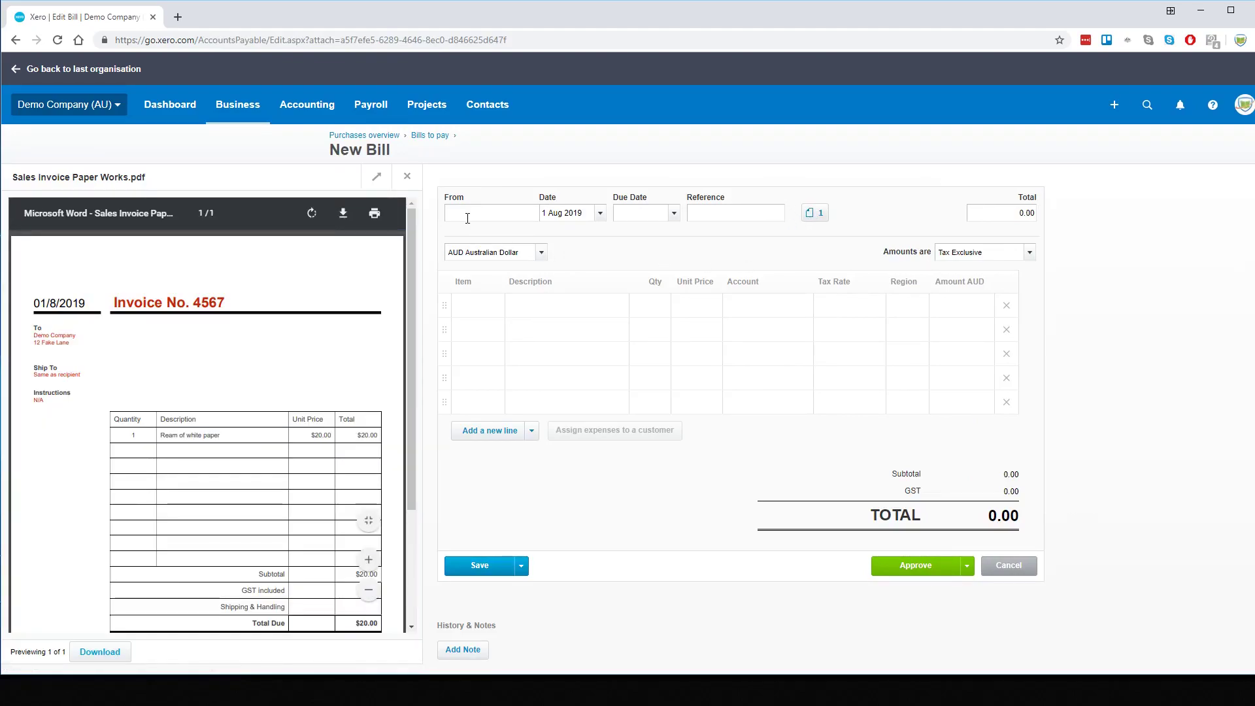
type("pap")
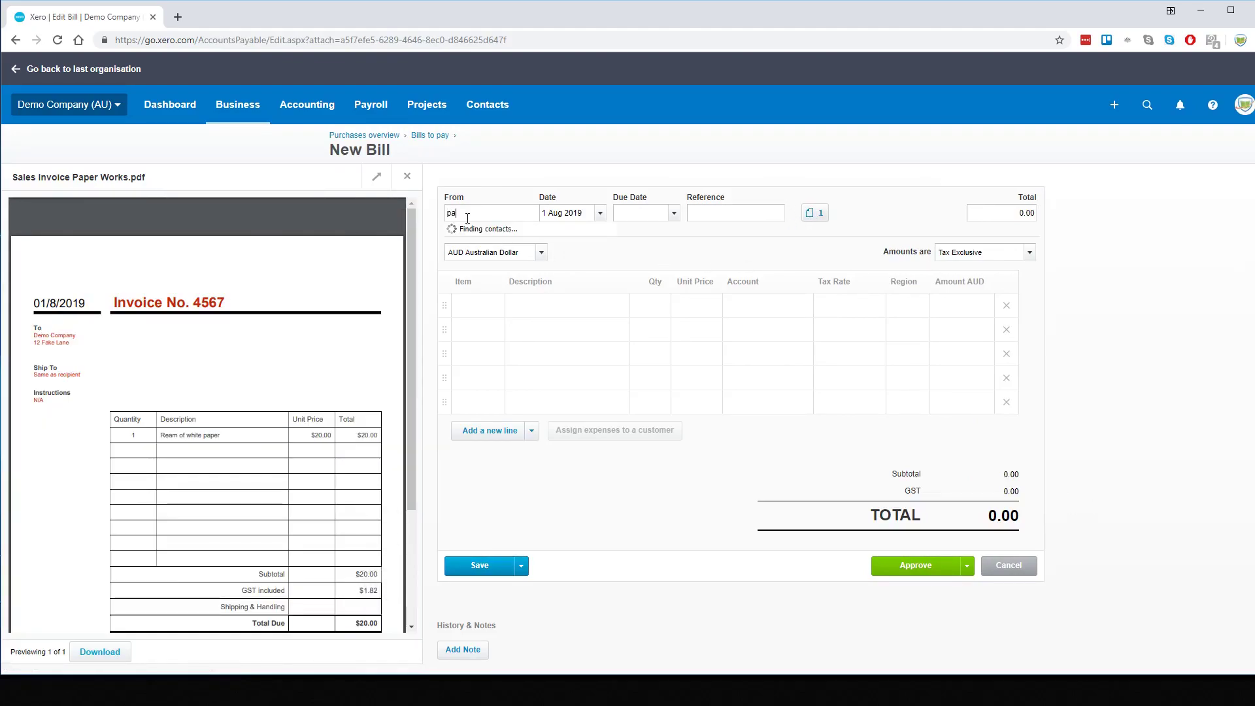
left_click(467, 240)
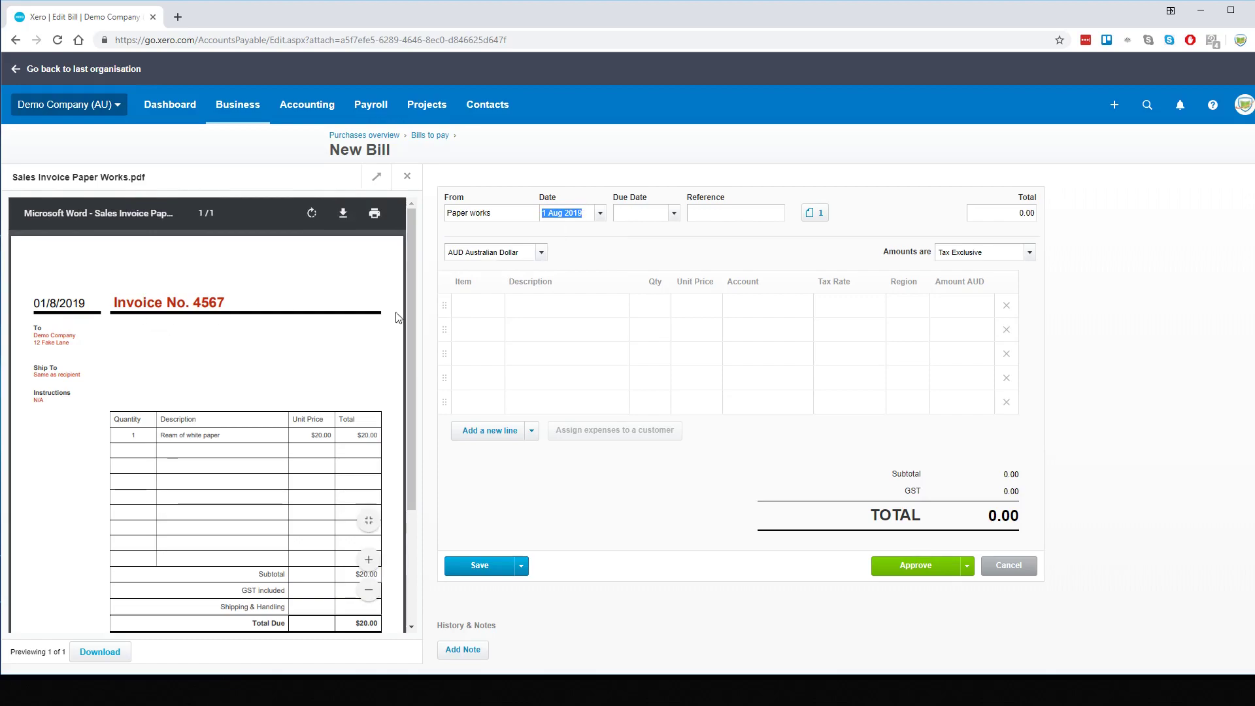
key("Tab")
left_click(673, 214)
left_click(745, 275)
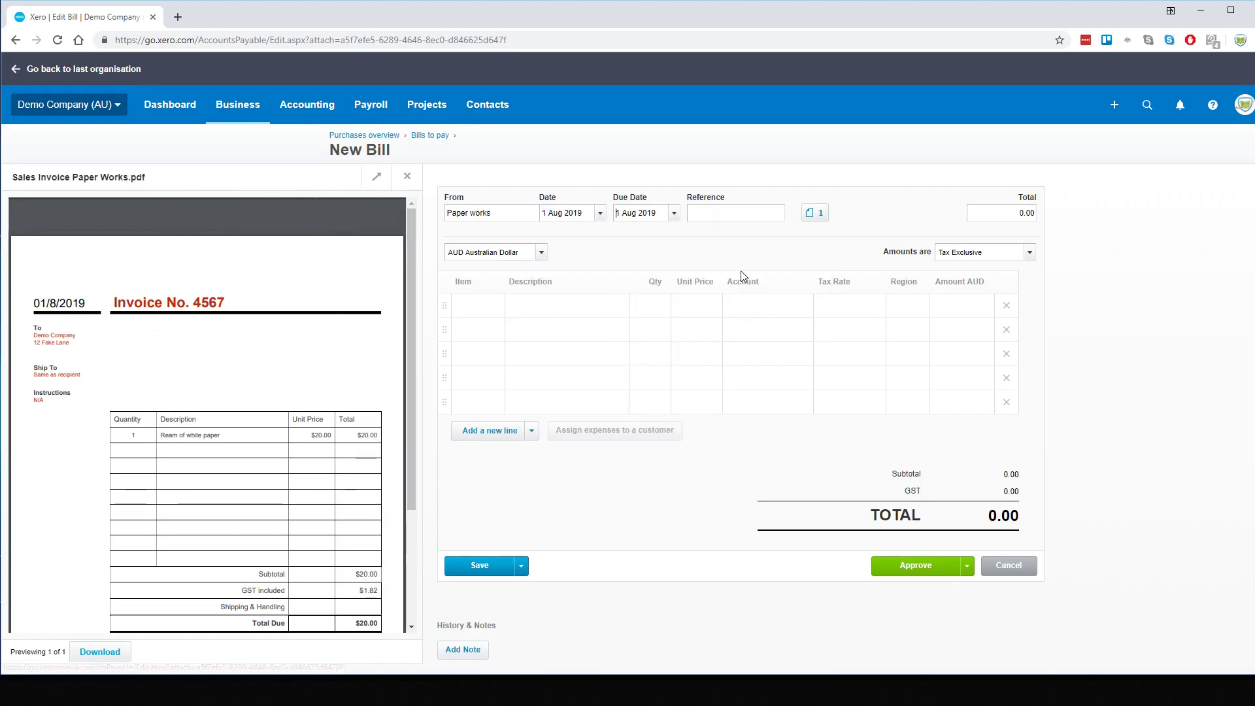
Set bill reference 4567, total 20.00, and tax-inclusive amounts.
left_click(698, 217)
type("4567")
left_click(998, 213)
type("20.00")
left_click(1029, 252)
left_click(982, 291)
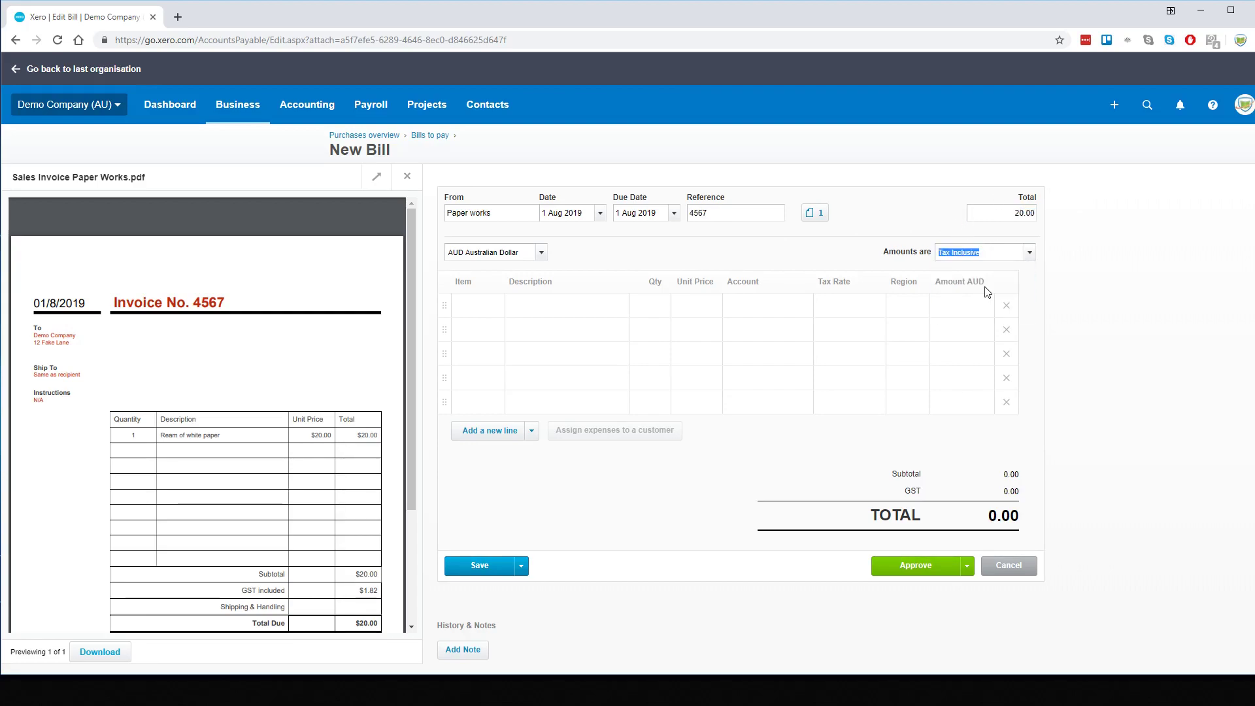
left_click(580, 312)
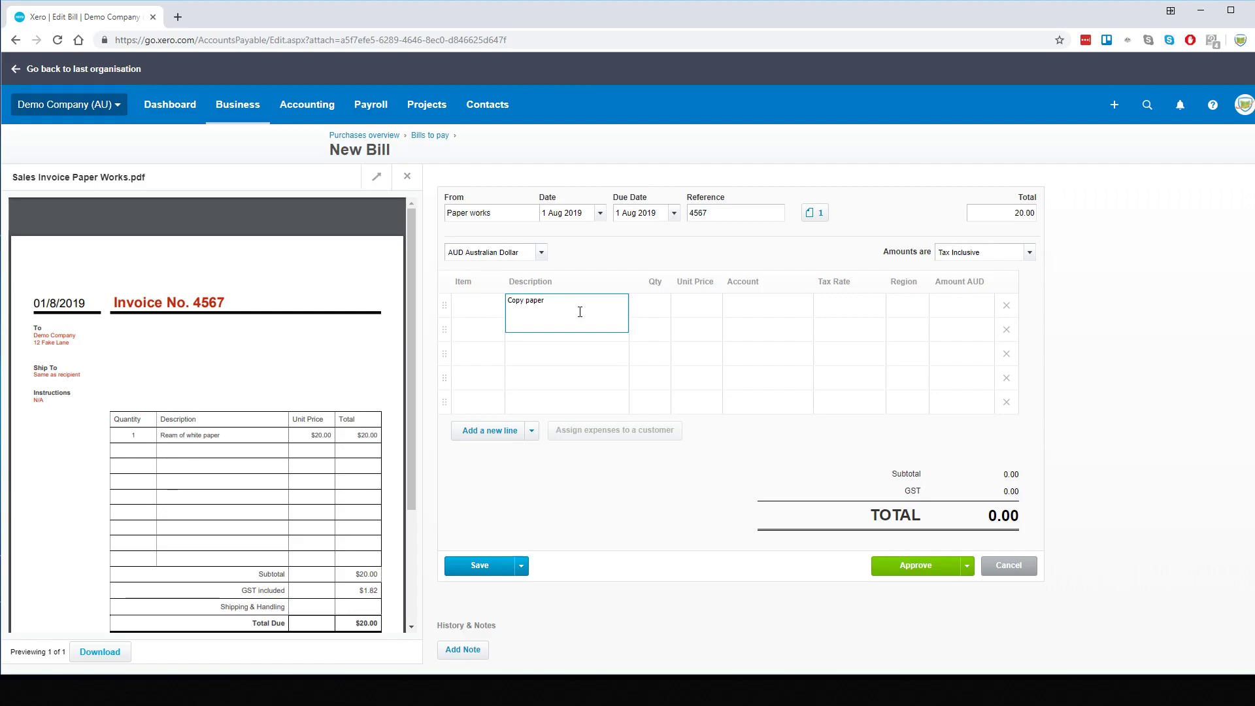
Code the Copy paper line as quantity 1 at 20.00 to 461 Printing & Stationery, GST on Expenses.
key("Tab")
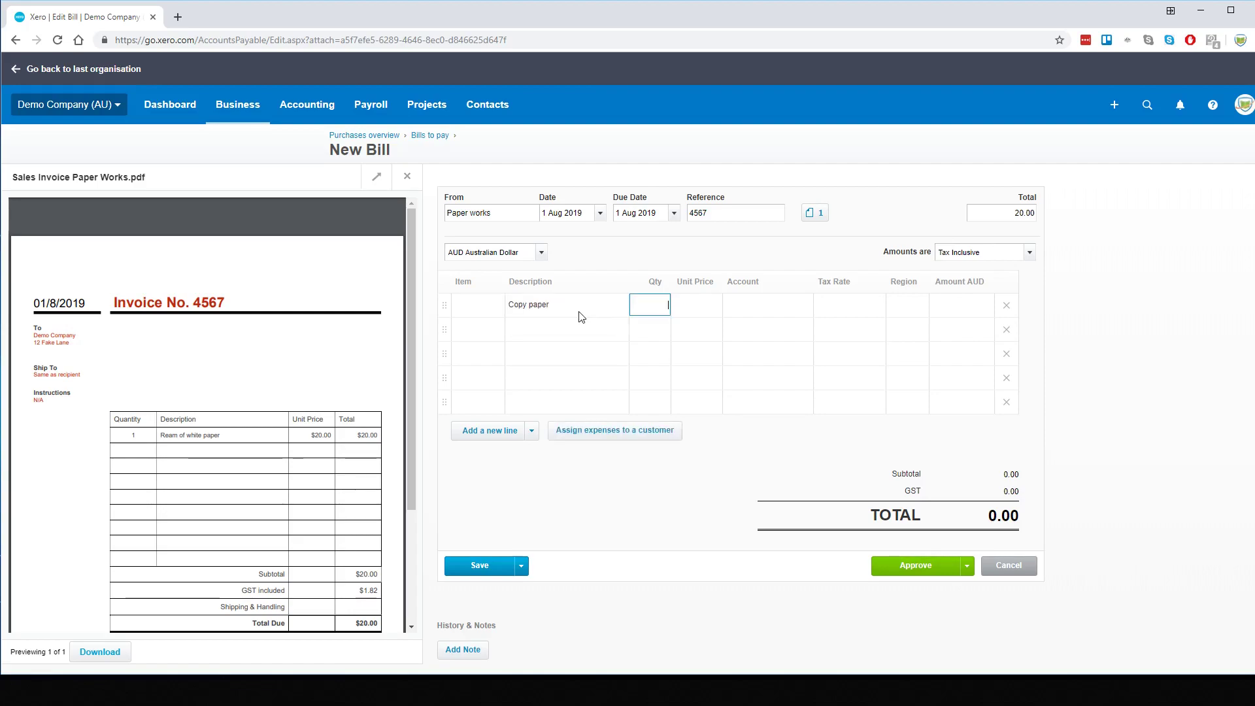
type("1")
key("Tab")
type("20")
key("Tab")
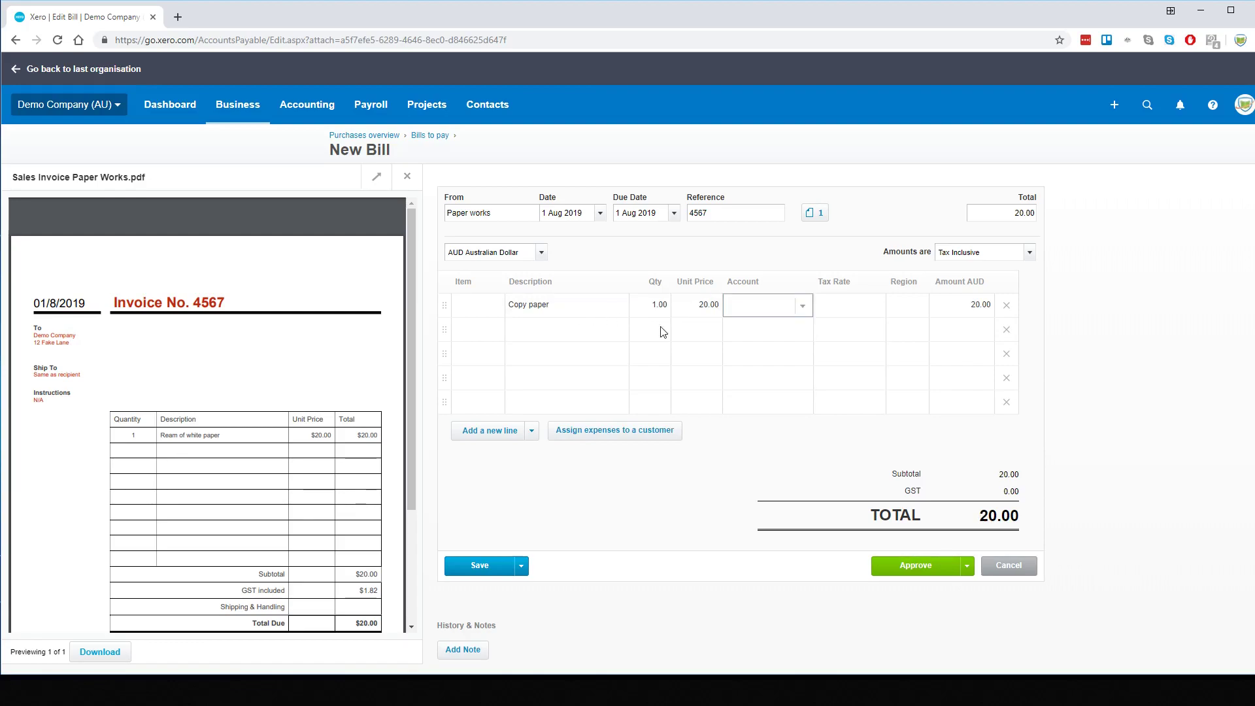
type("pri")
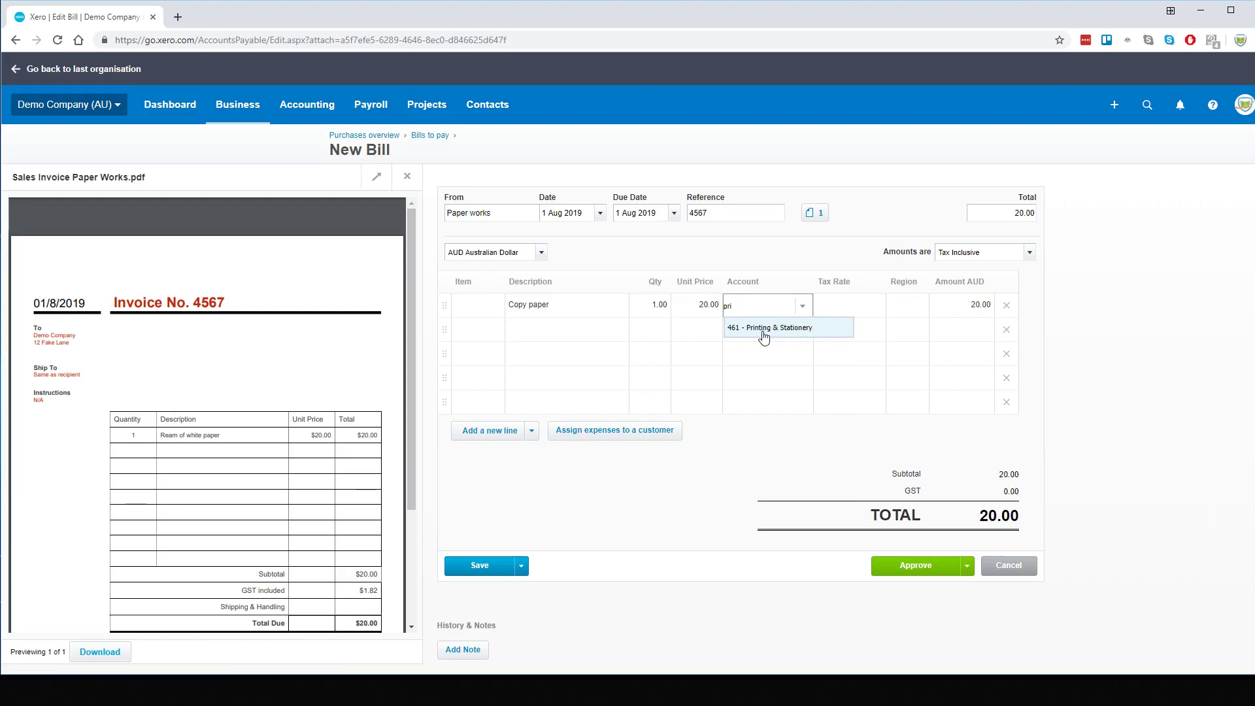
left_click(758, 331)
key("Tab")
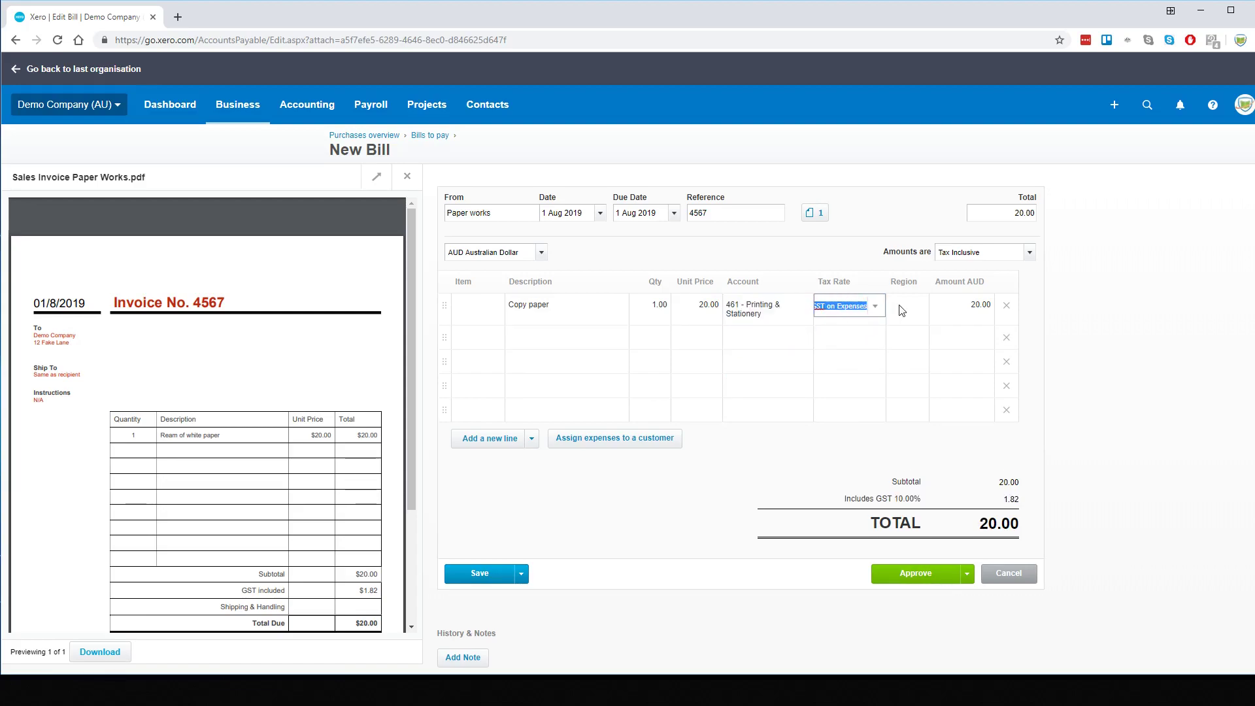
key("Tab")
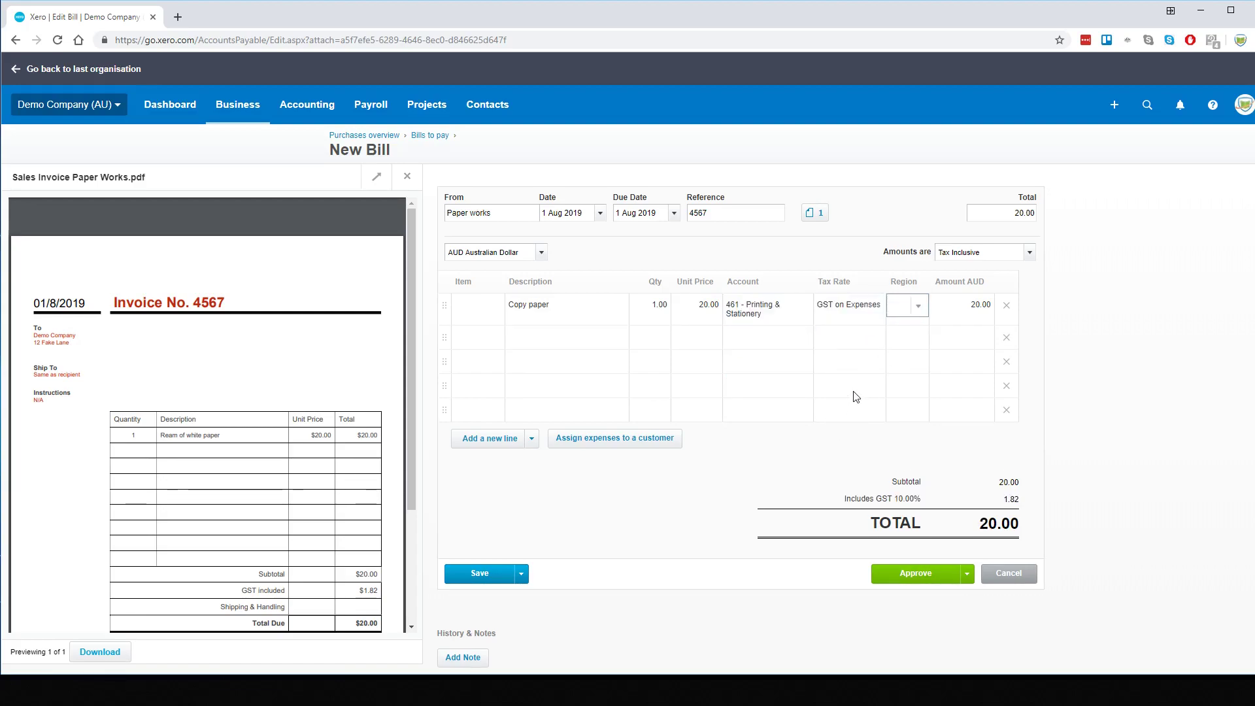
Approve the Paper works bill.
mouse_move(392, 595)
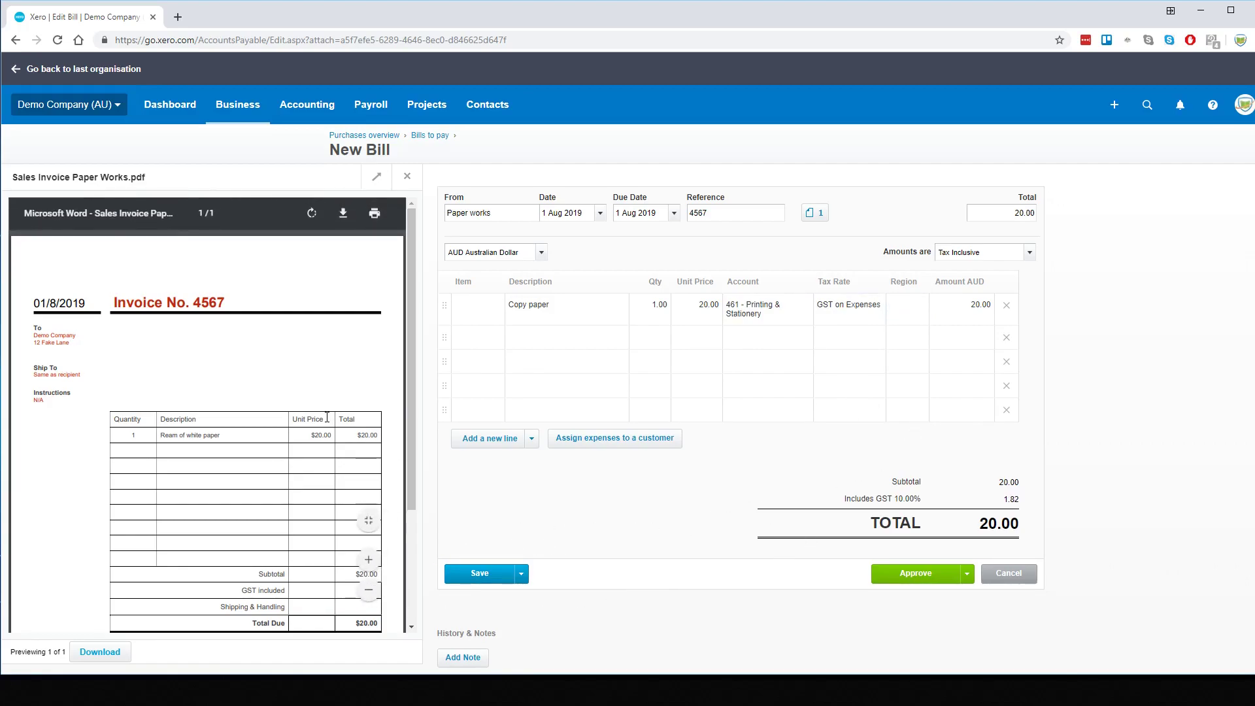
scroll(328, 435, "down", 3)
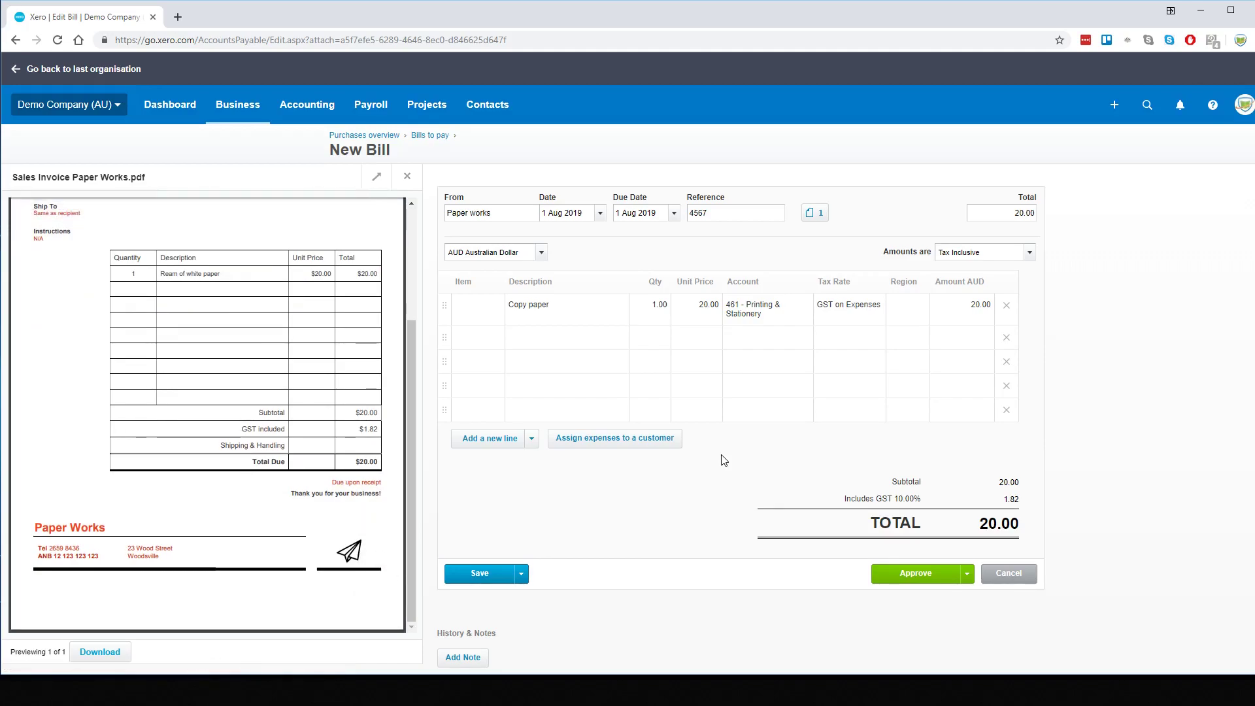
left_click(908, 573)
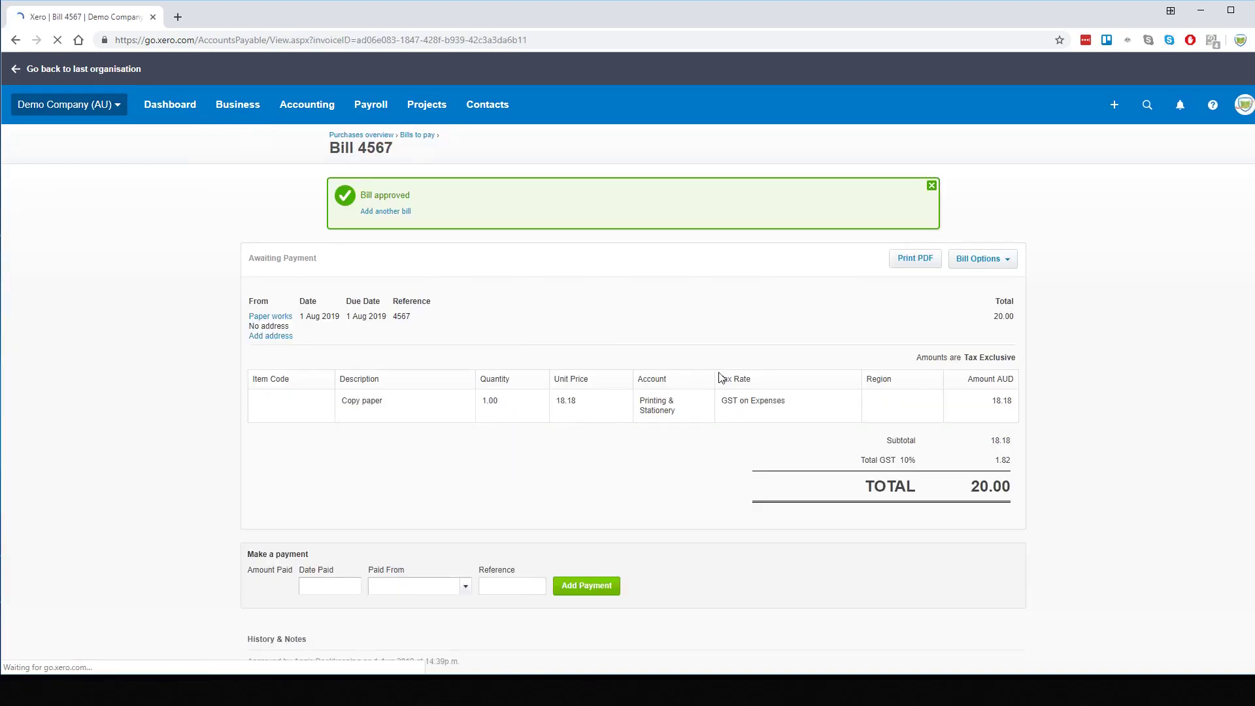
Record a 20.00 payment dated 1 Aug 2019 from account 802 Employee Reimbursements Payable.
scroll(530, 431, "down", 1)
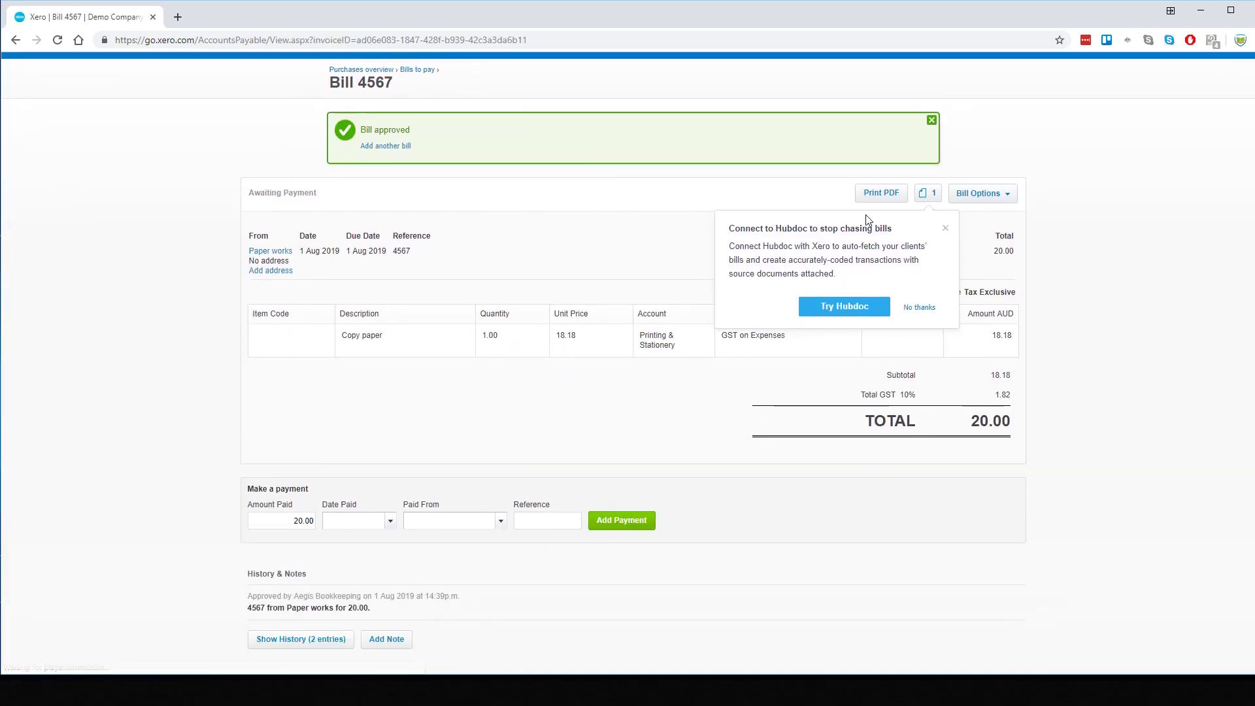
left_click(946, 230)
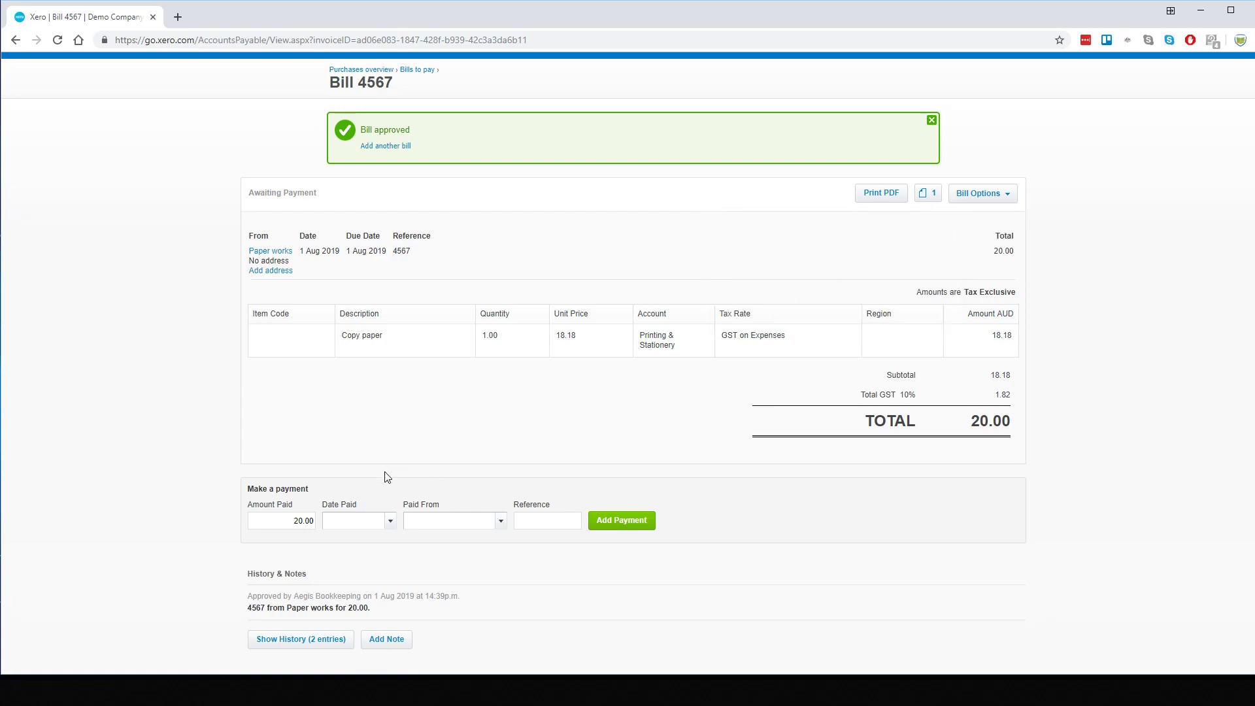
left_click(391, 523)
left_click(462, 344)
left_click(457, 521)
type("802")
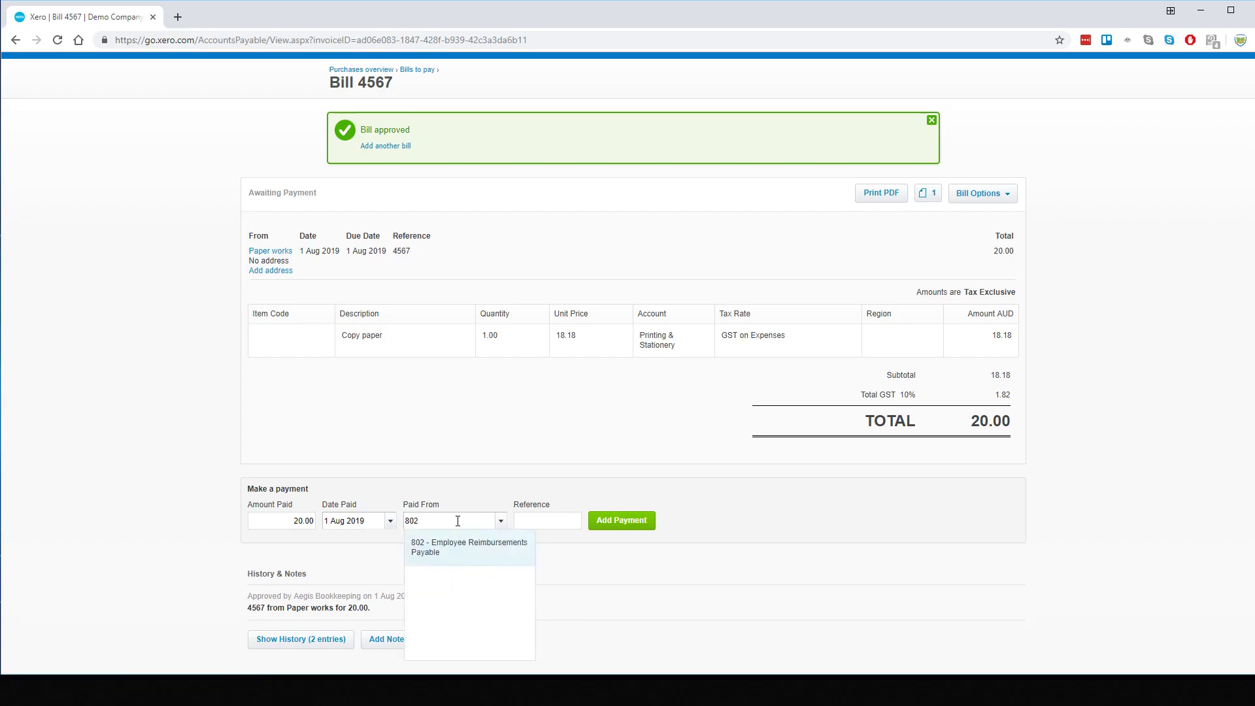
left_click(477, 553)
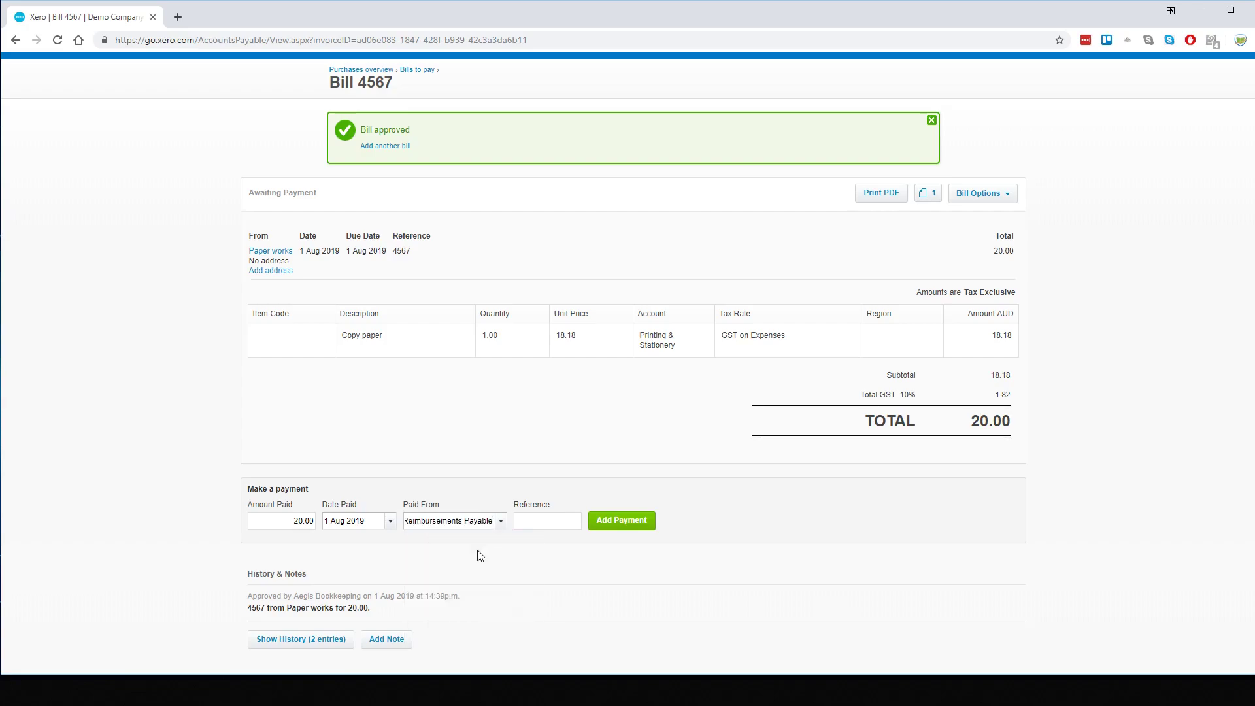
left_click(621, 520)
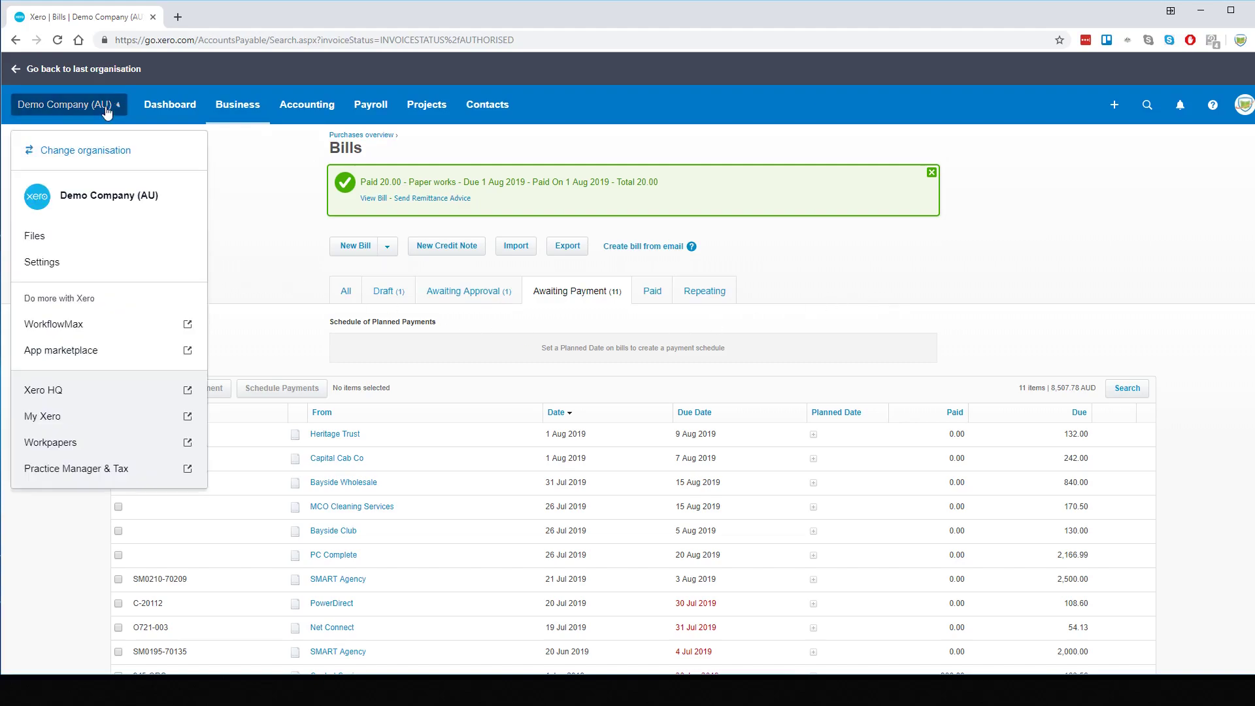
Go to Payroll settings > Pay Items > Reimbursements and begin a new reimbursement type.
left_click(50, 267)
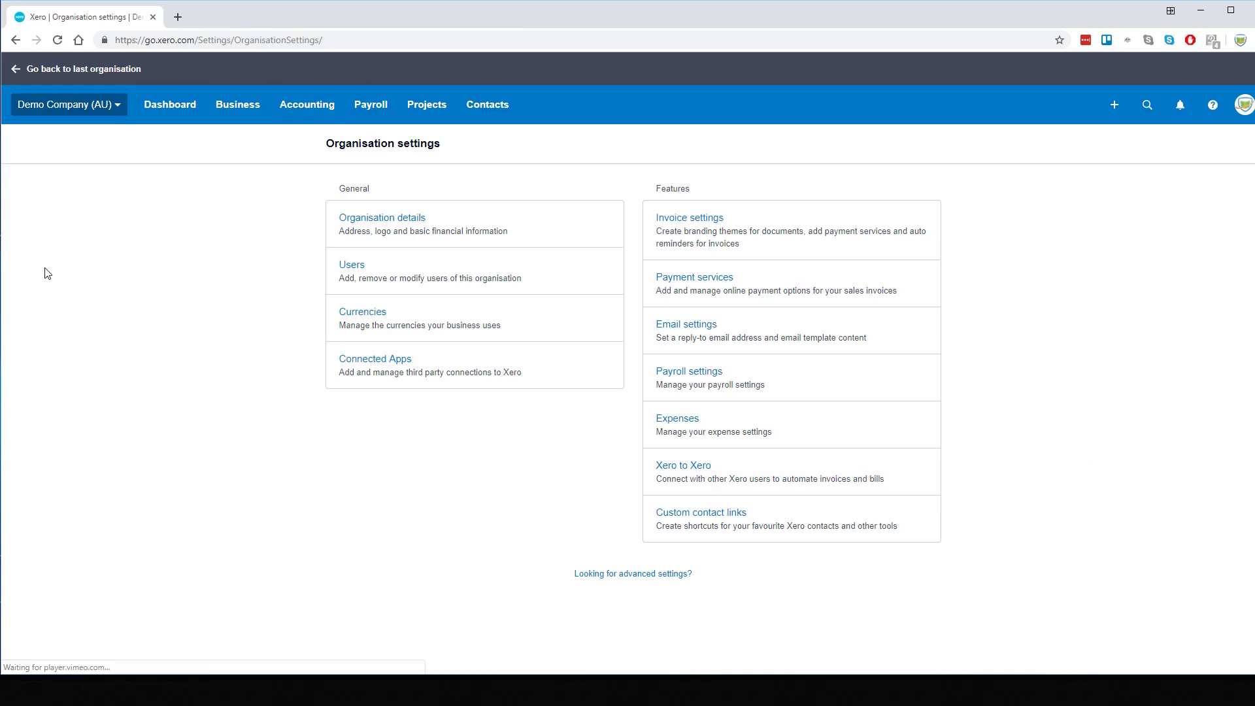
left_click(698, 378)
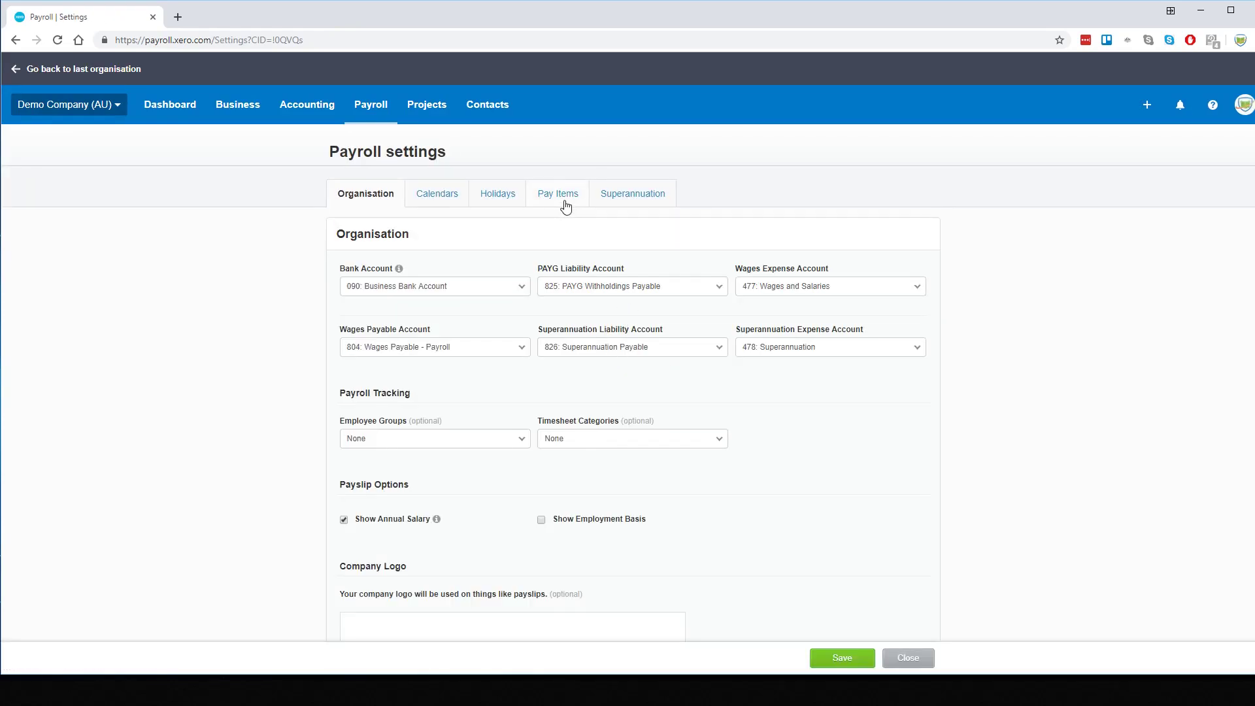
left_click(565, 199)
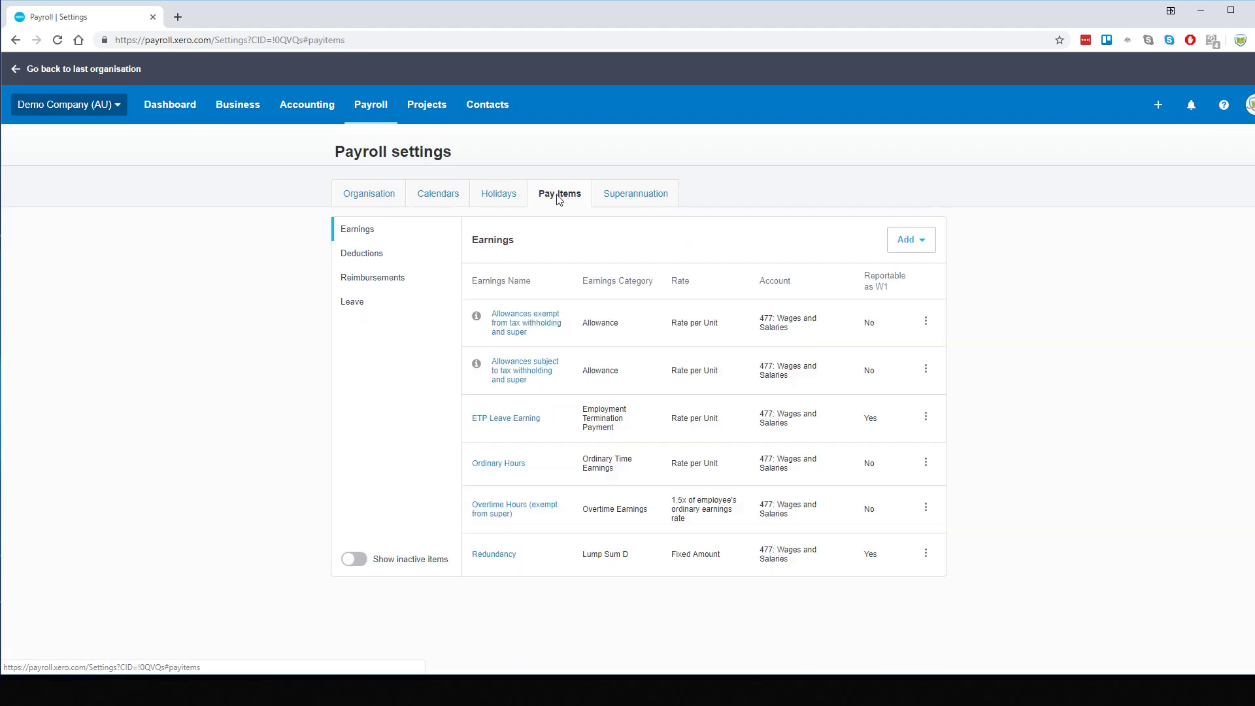
left_click(367, 279)
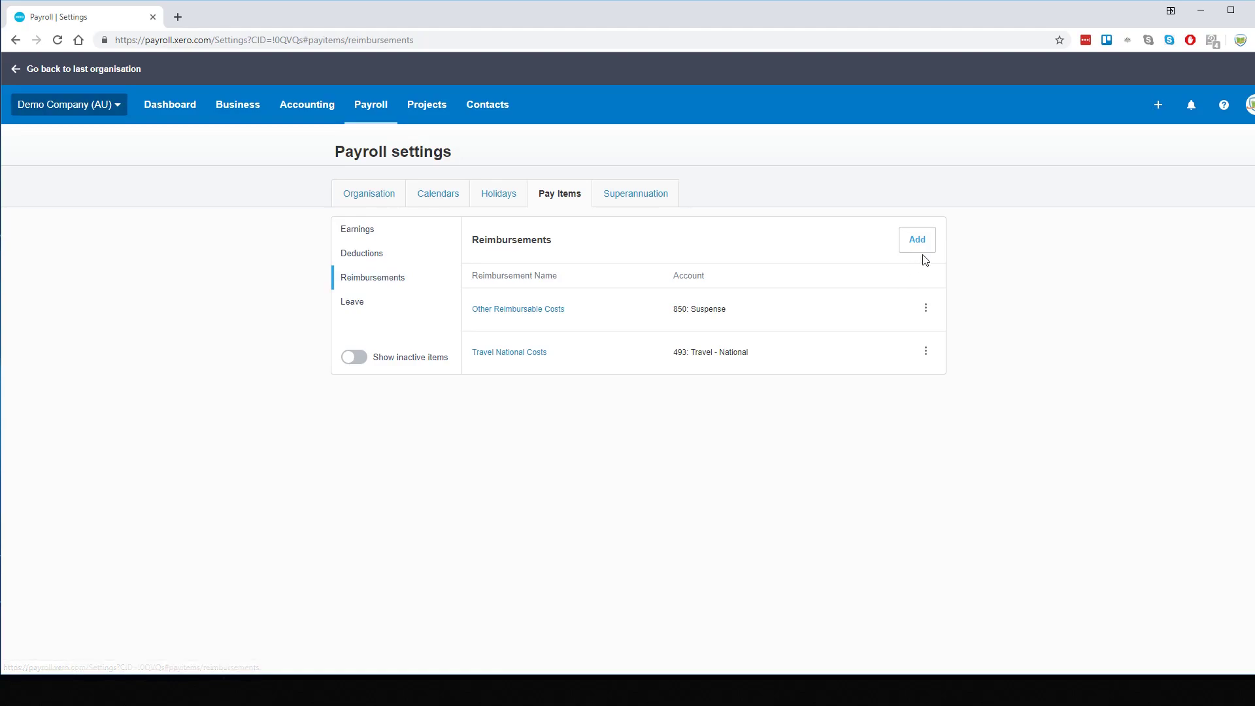
left_click(916, 240)
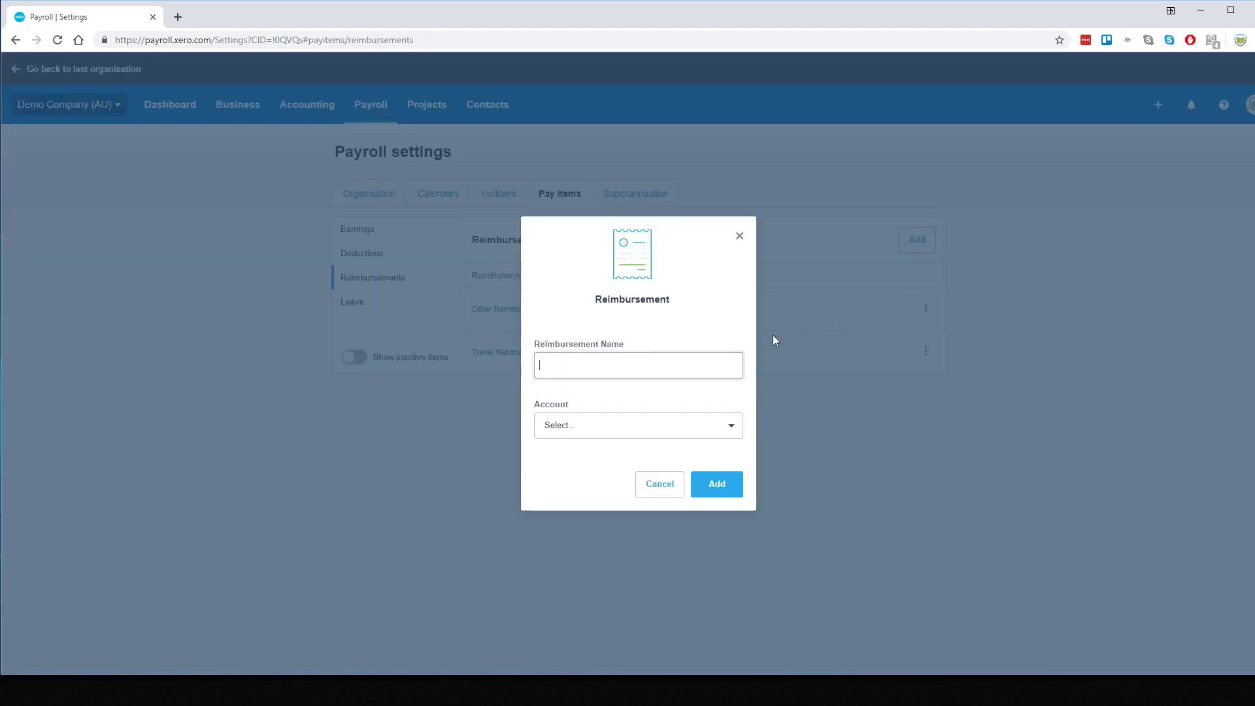
Name it Employee Reimbursement, link it to account 802 Employee Reimbursements Payable, and add it.
left_click(1212, 40)
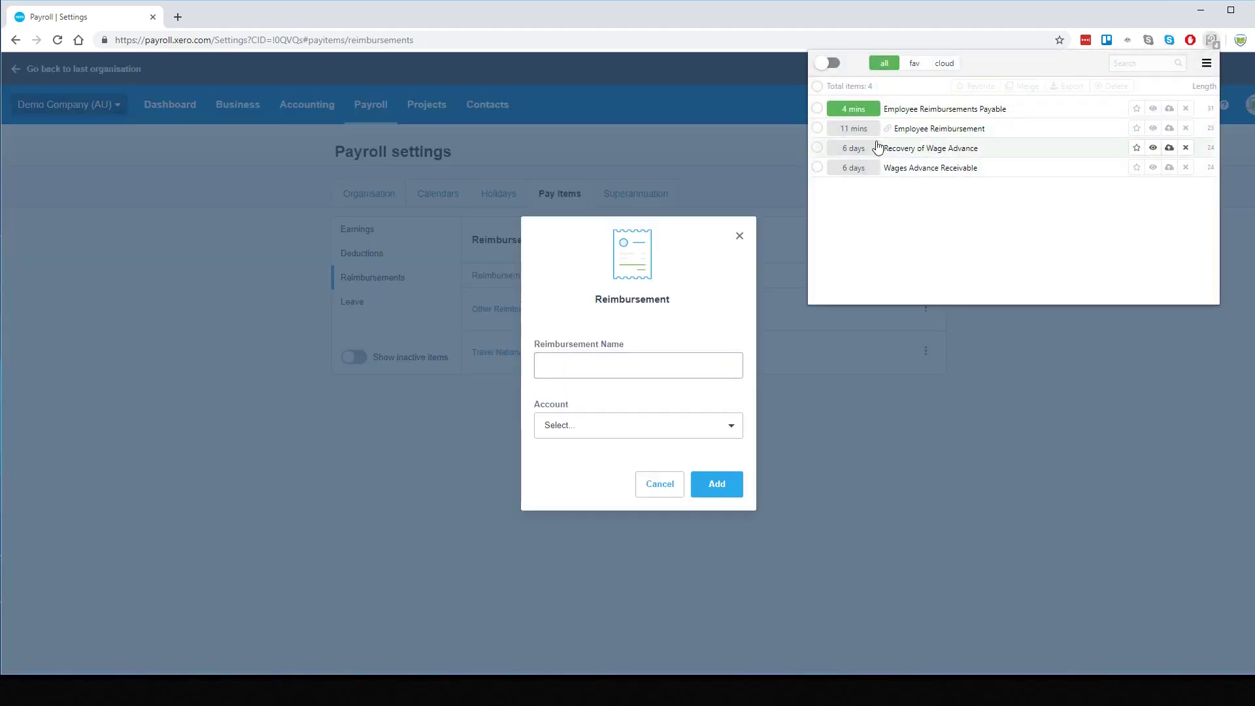
left_click(921, 129)
left_click(556, 367)
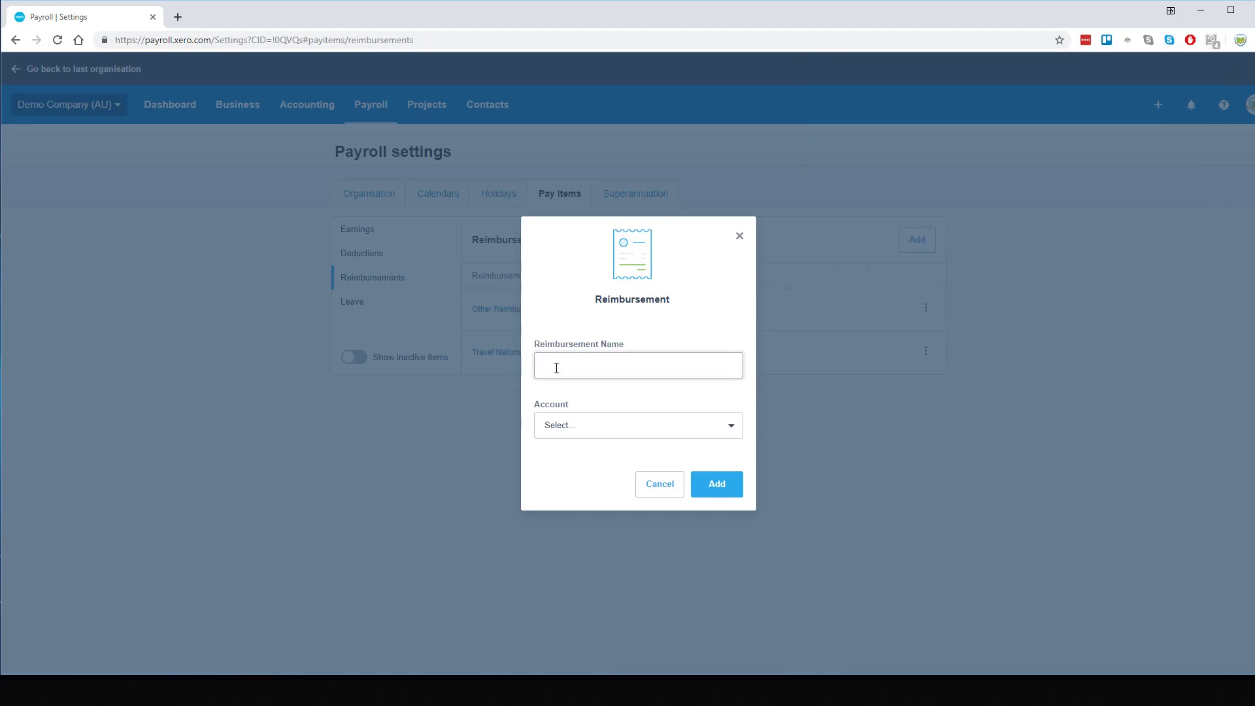
type("Employee Reimbursement")
left_click(624, 429)
key("8")
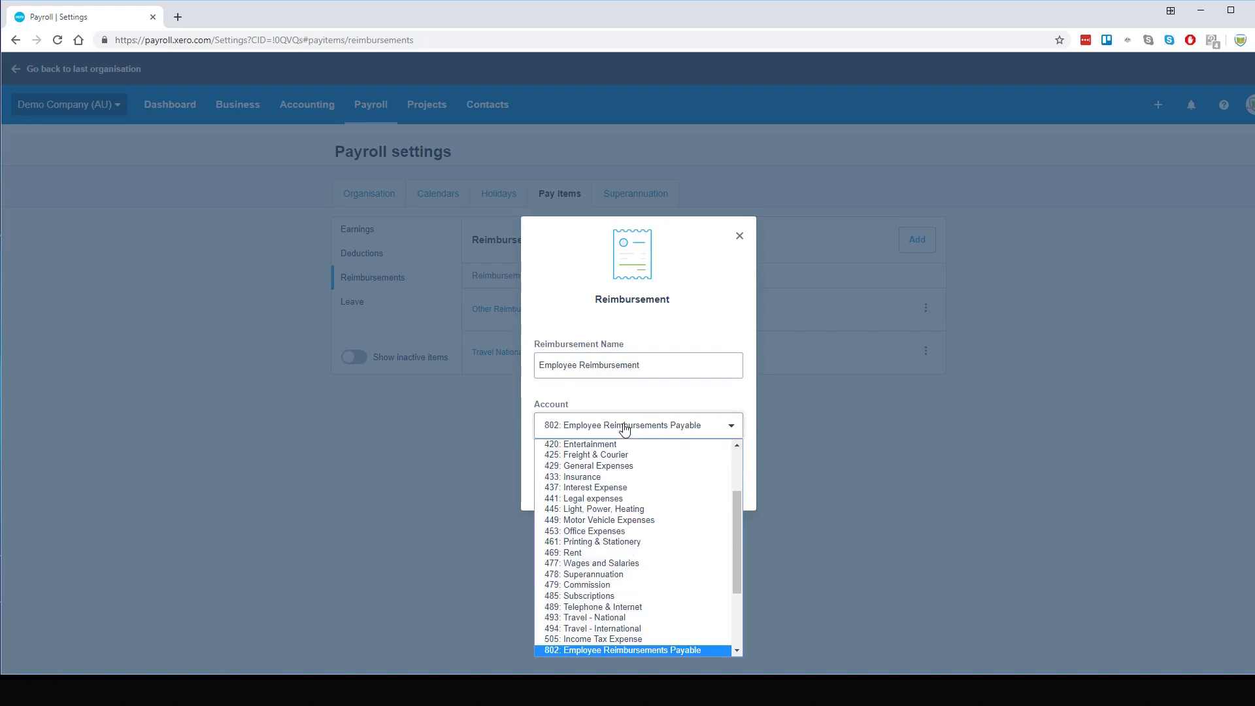
left_click(625, 650)
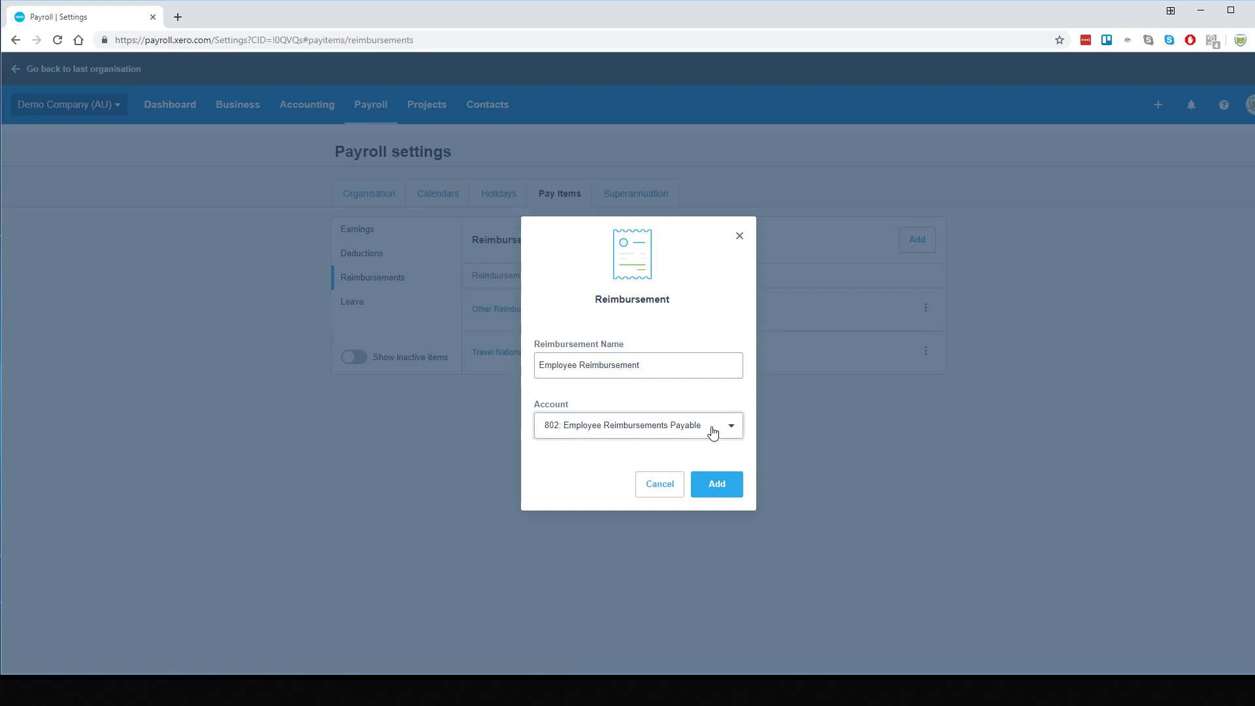
left_click(718, 485)
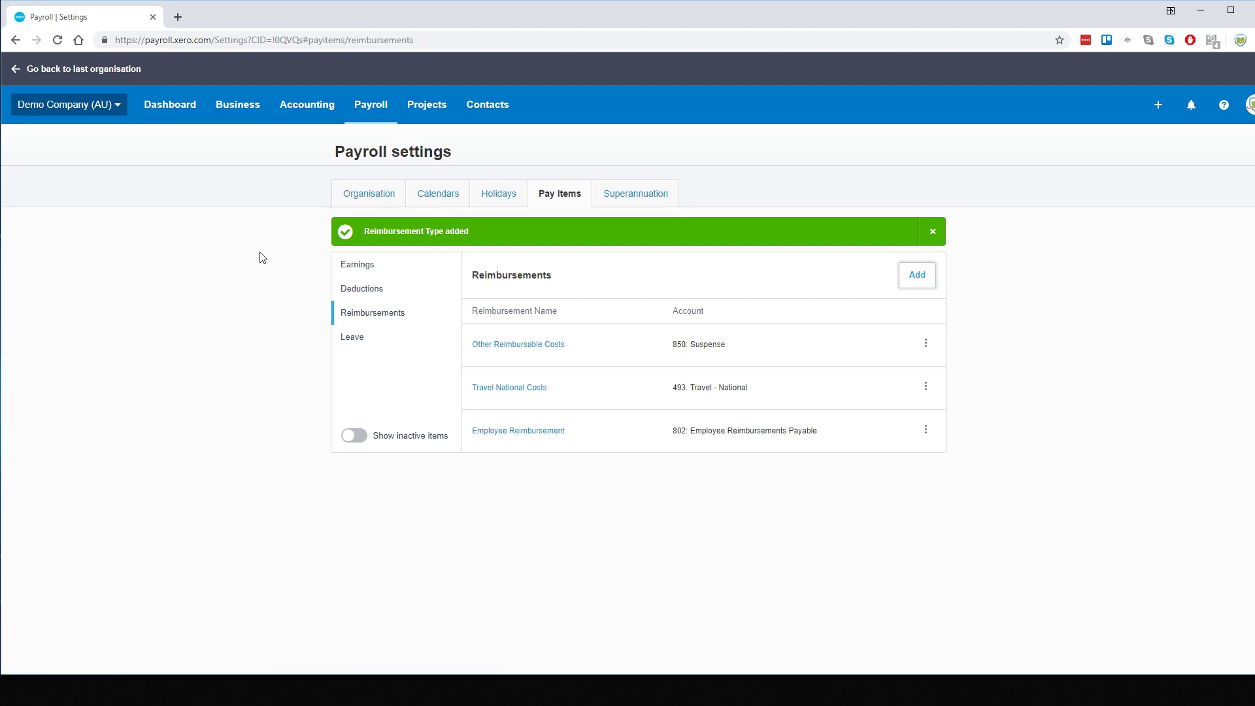
From Pay employees, open the draft 14 Aug 2019 fortnight pay run and the third employee's payslip.
left_click(379, 121)
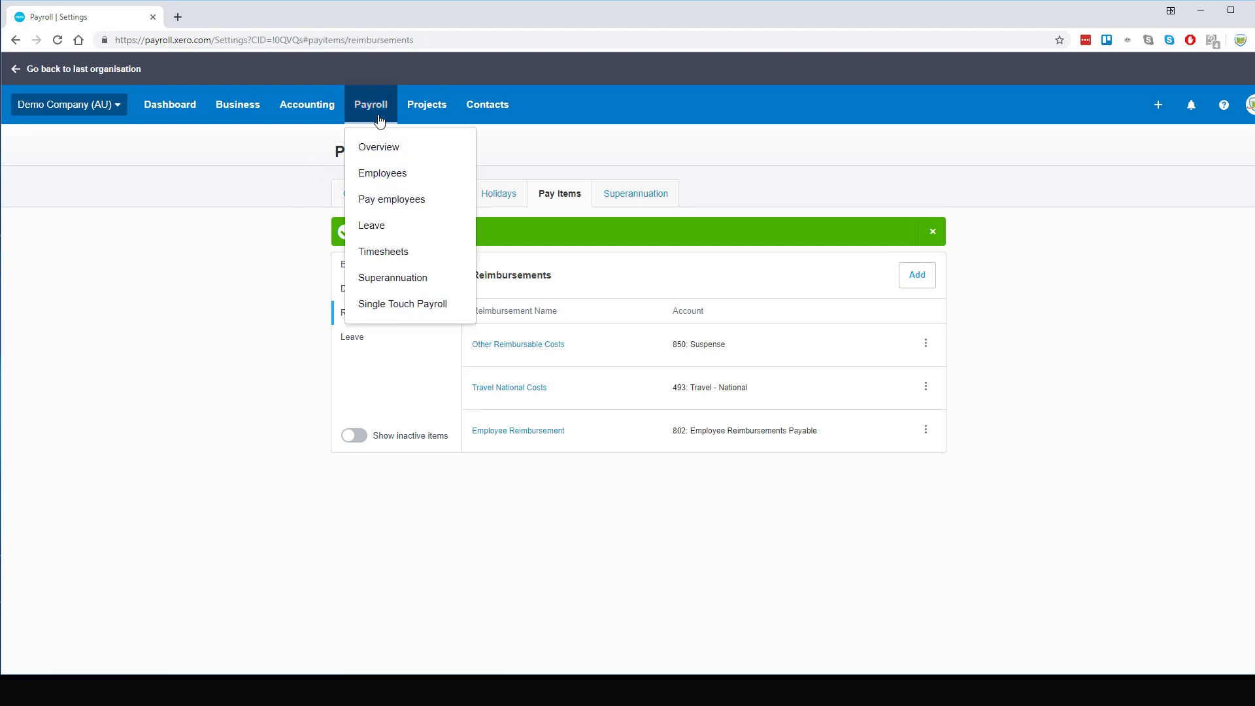
left_click(398, 202)
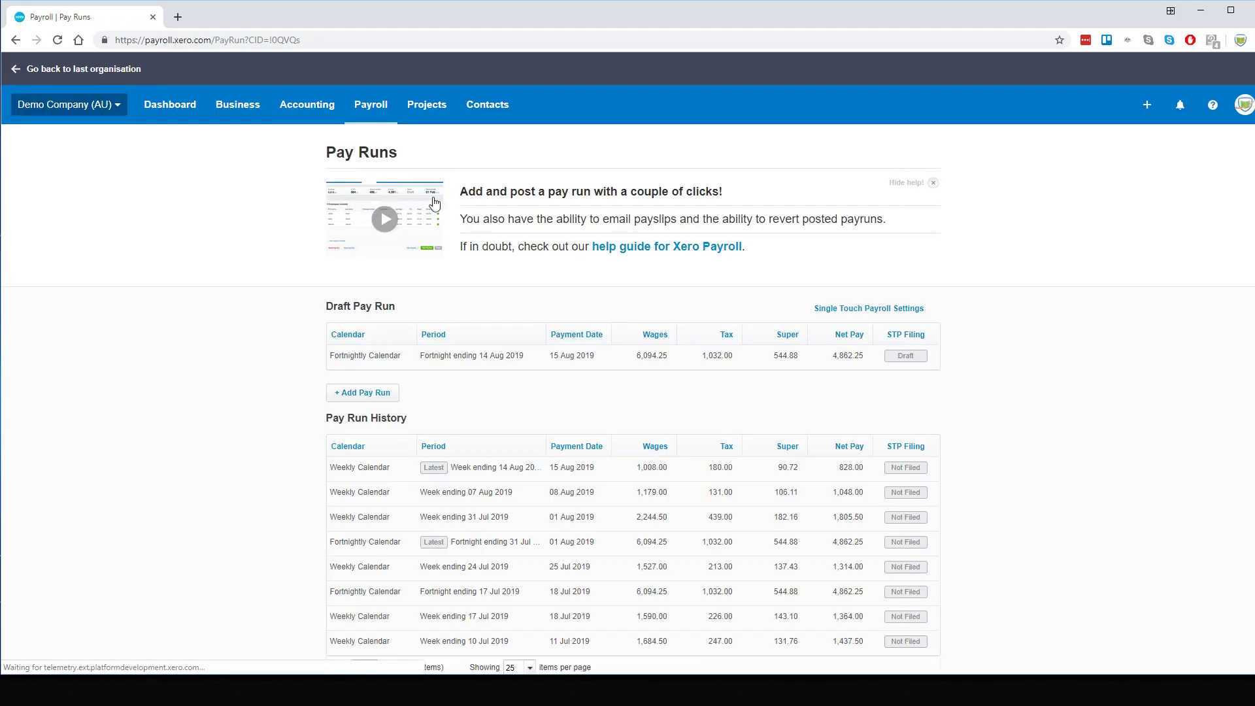
left_click(933, 183)
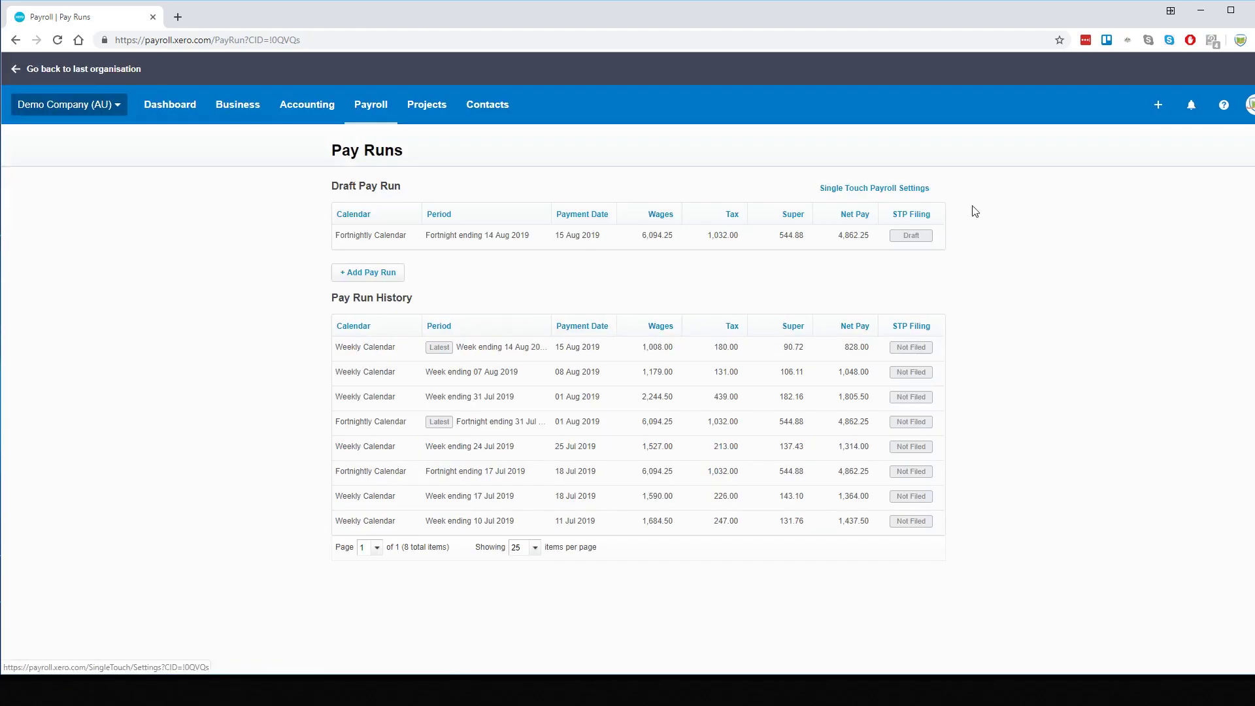
left_click(493, 240)
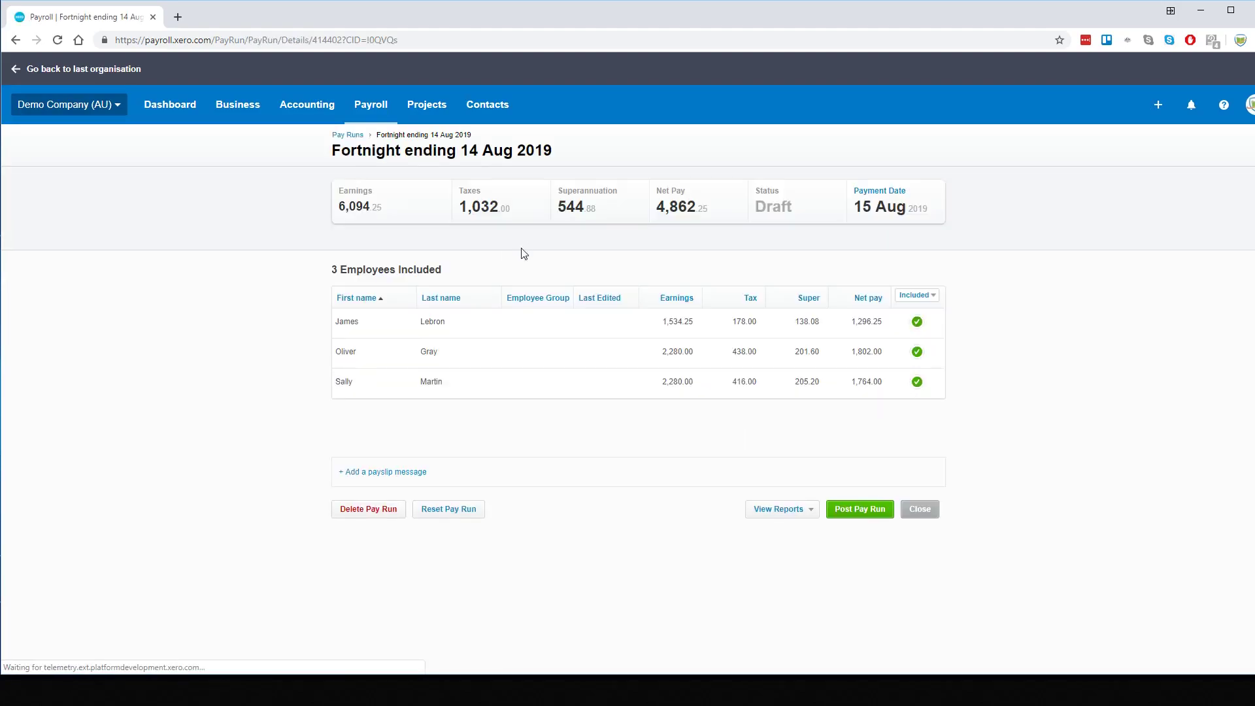
left_click(424, 382)
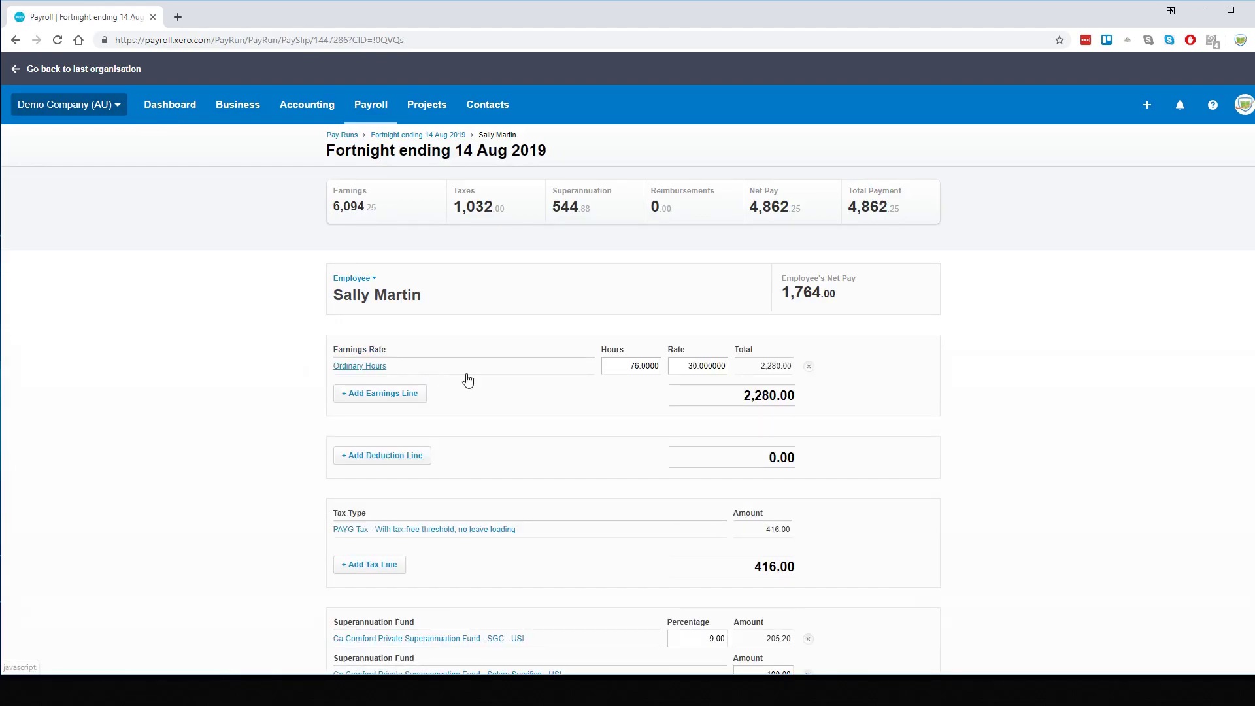
scroll(510, 358, "down", 3)
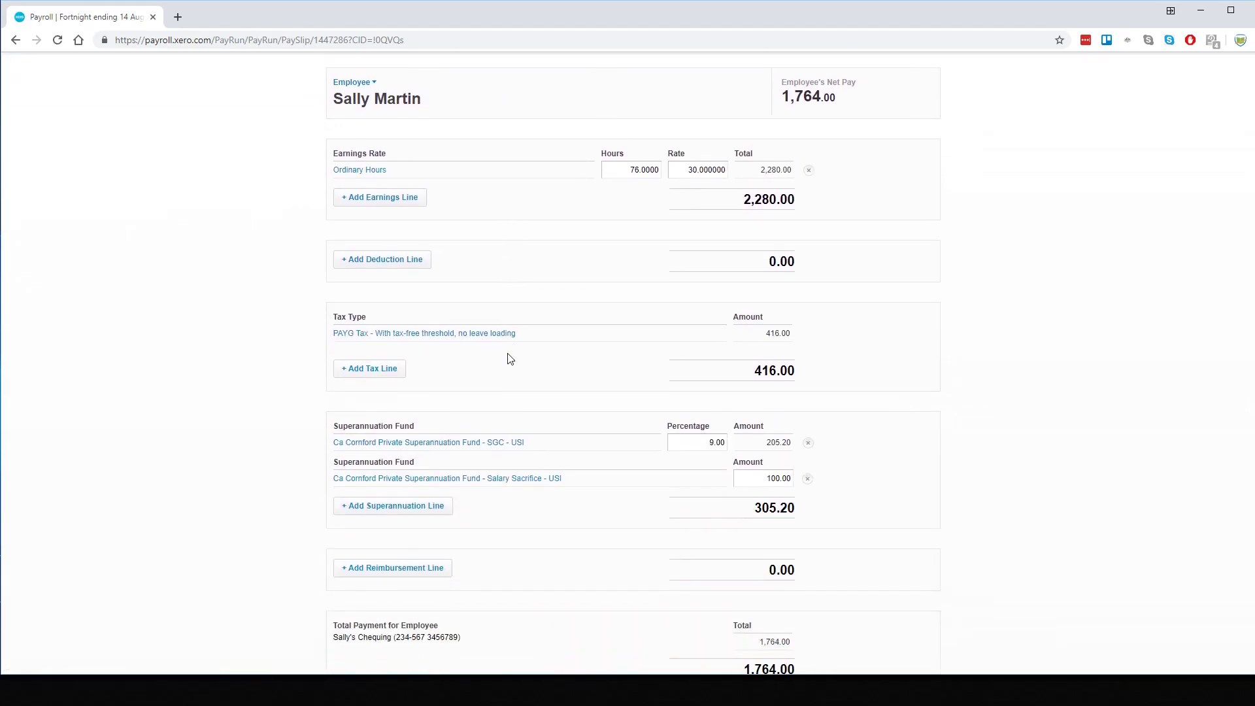
scroll(509, 358, "down", 4)
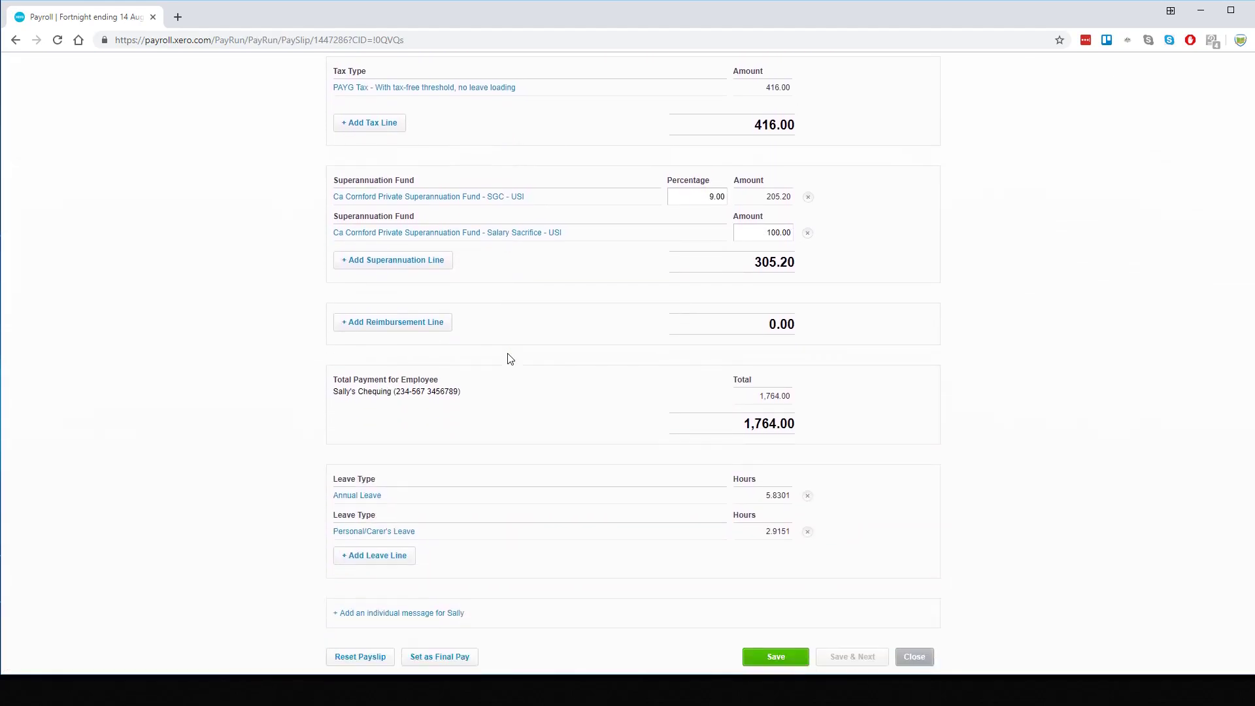
Add an Employee Reimbursement line 'Paper works $20.00' for 20.00 and save the payslip.
left_click(364, 313)
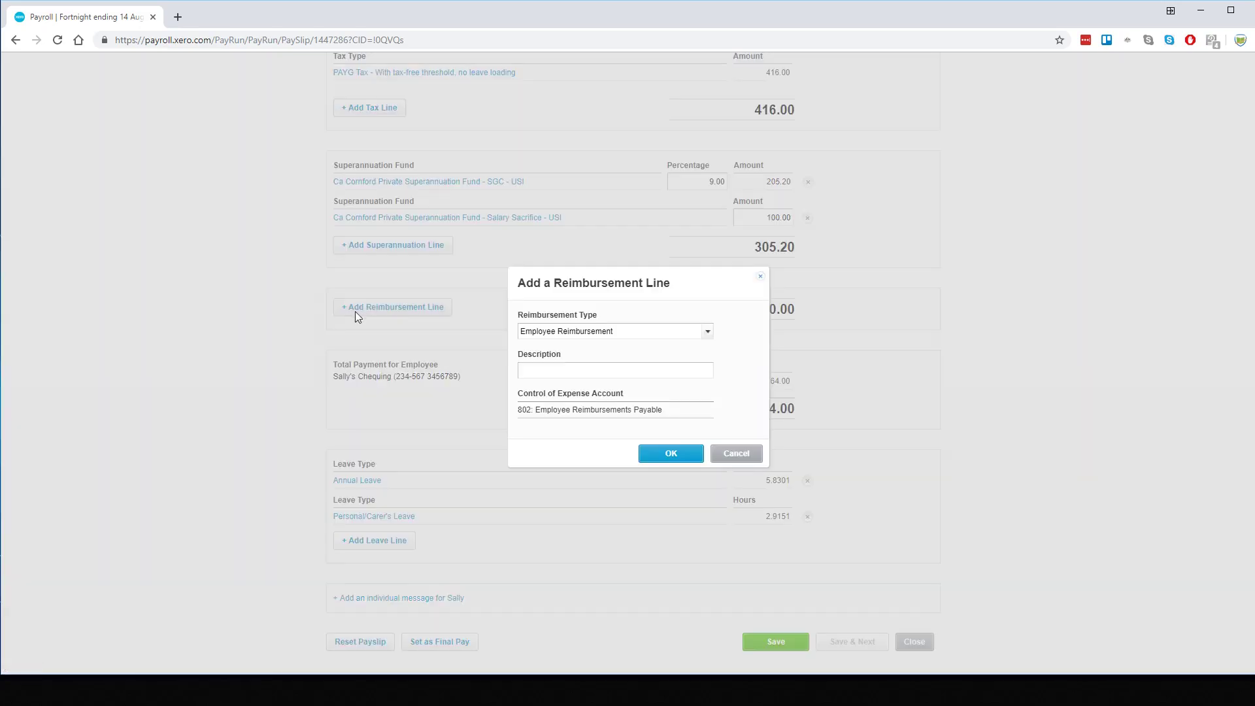
left_click(707, 332)
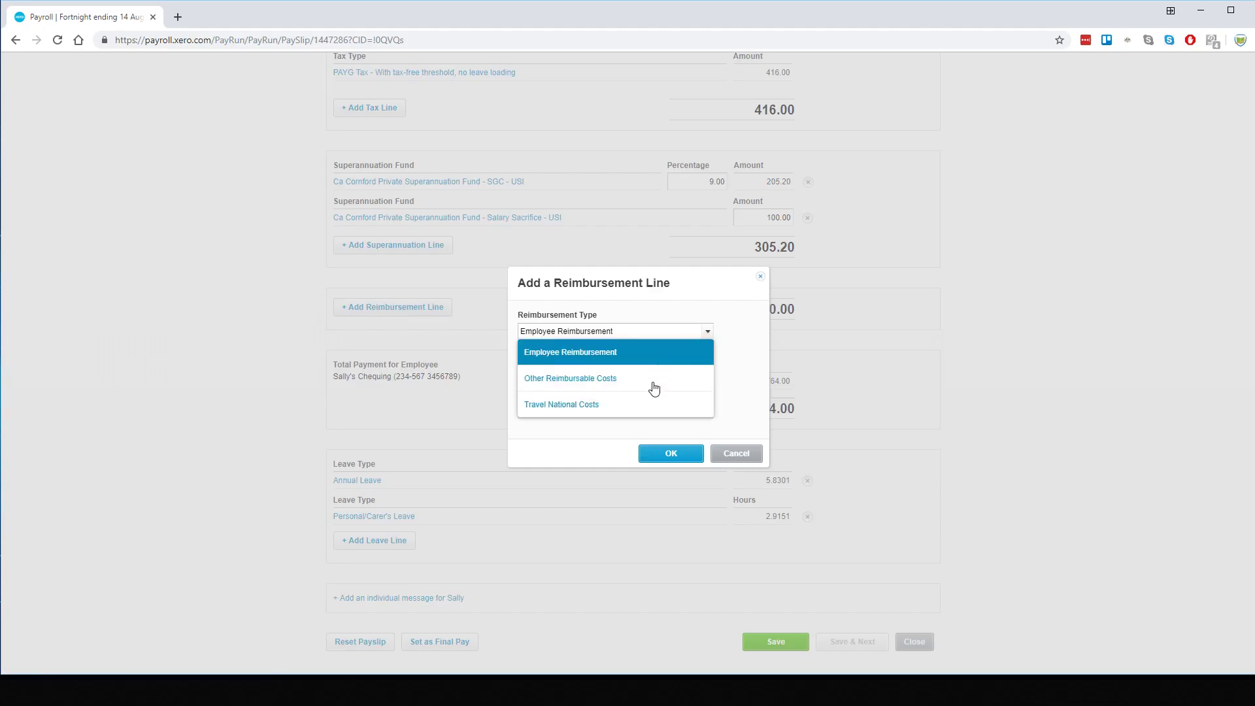
left_click(652, 352)
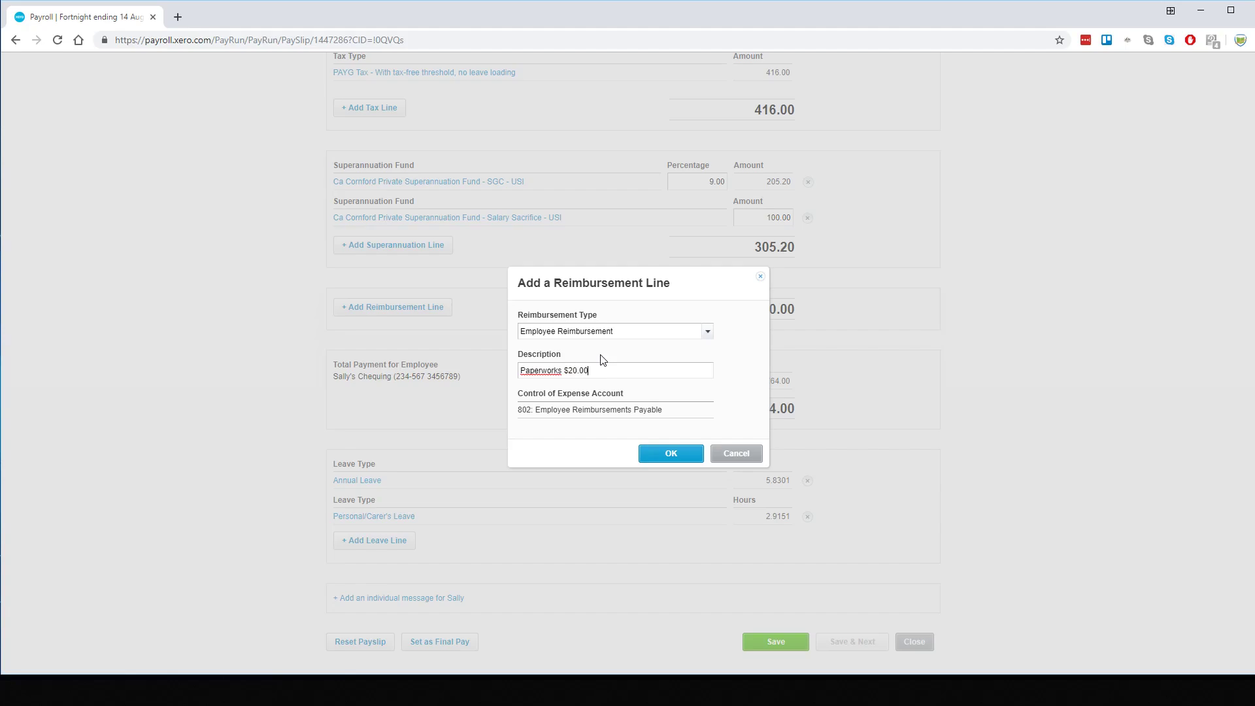
left_click(542, 372)
left_click(683, 458)
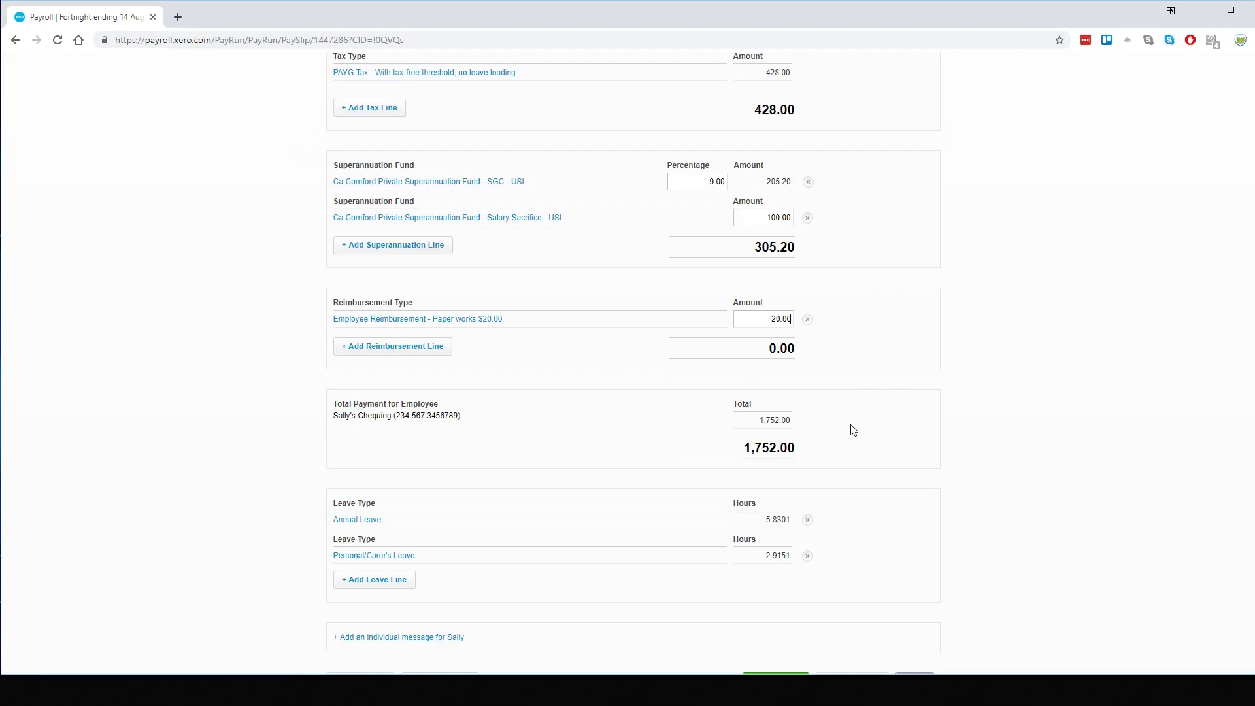
scroll(881, 389, "down", 1)
left_click(764, 644)
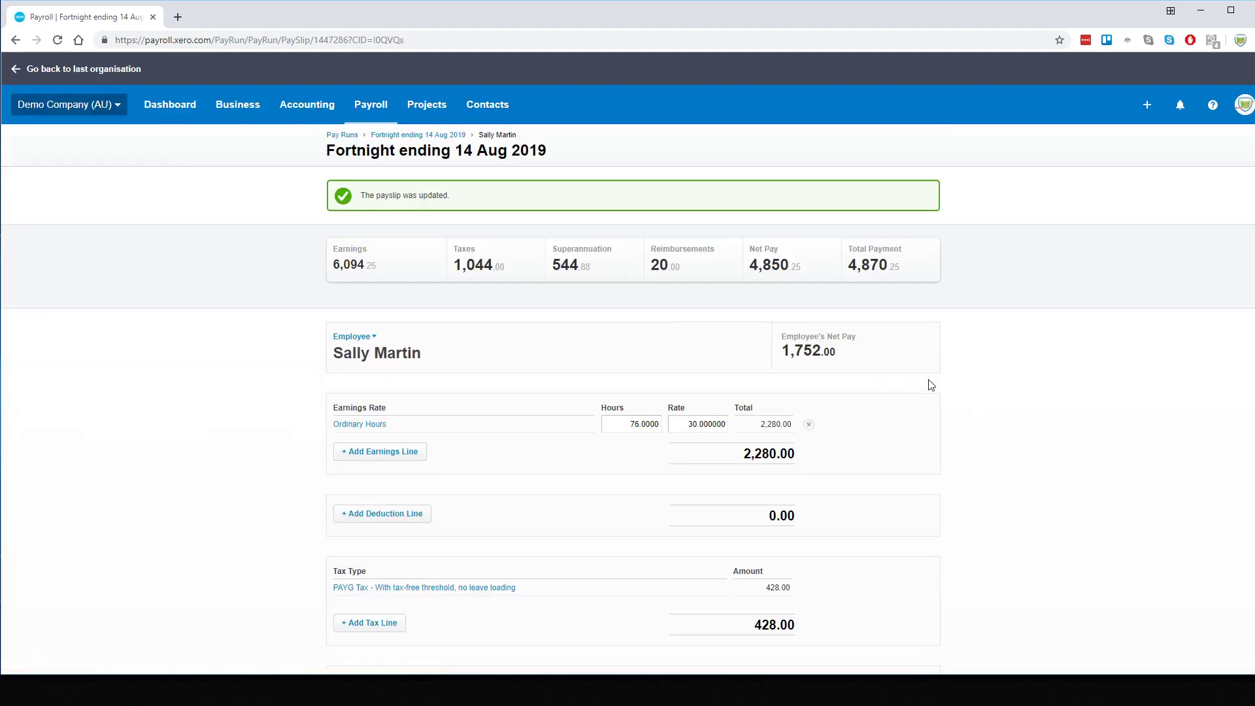
scroll(931, 385, "down", 7)
scroll(936, 384, "up", 7)
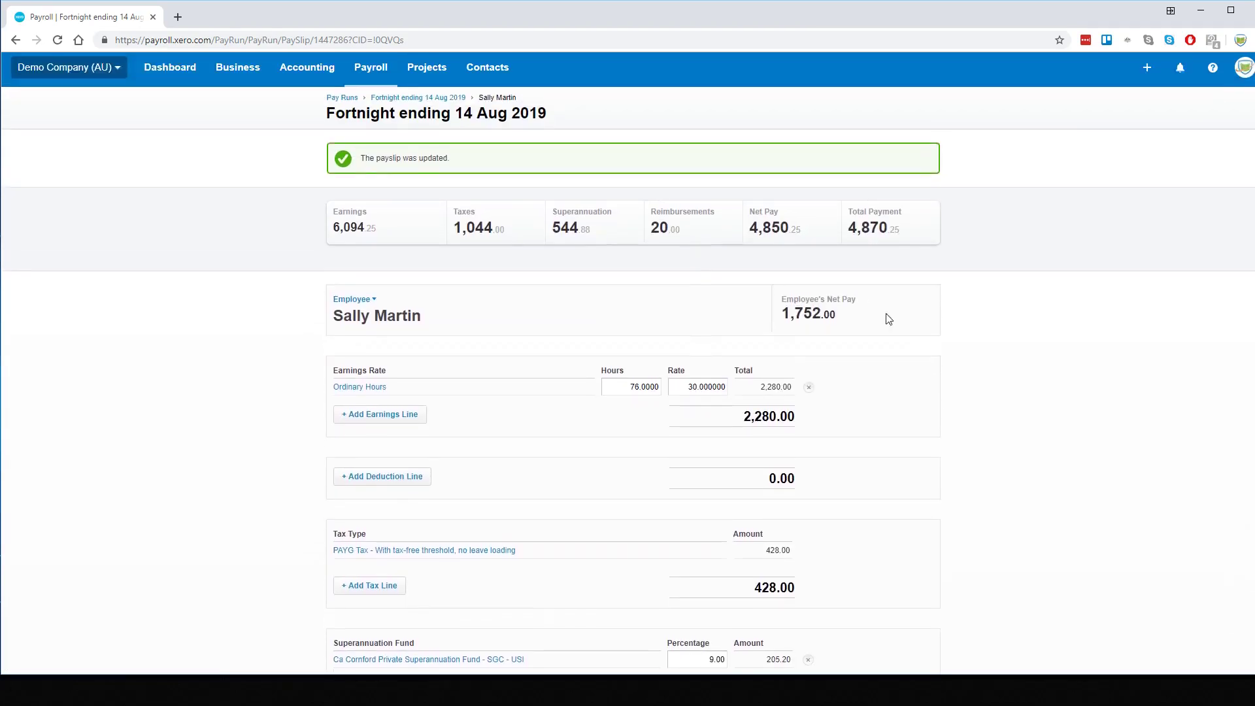
Post the 14 Aug 2019 pay run, confirm it, and check account 802 shows 0.00 on the dashboard.
left_click(394, 135)
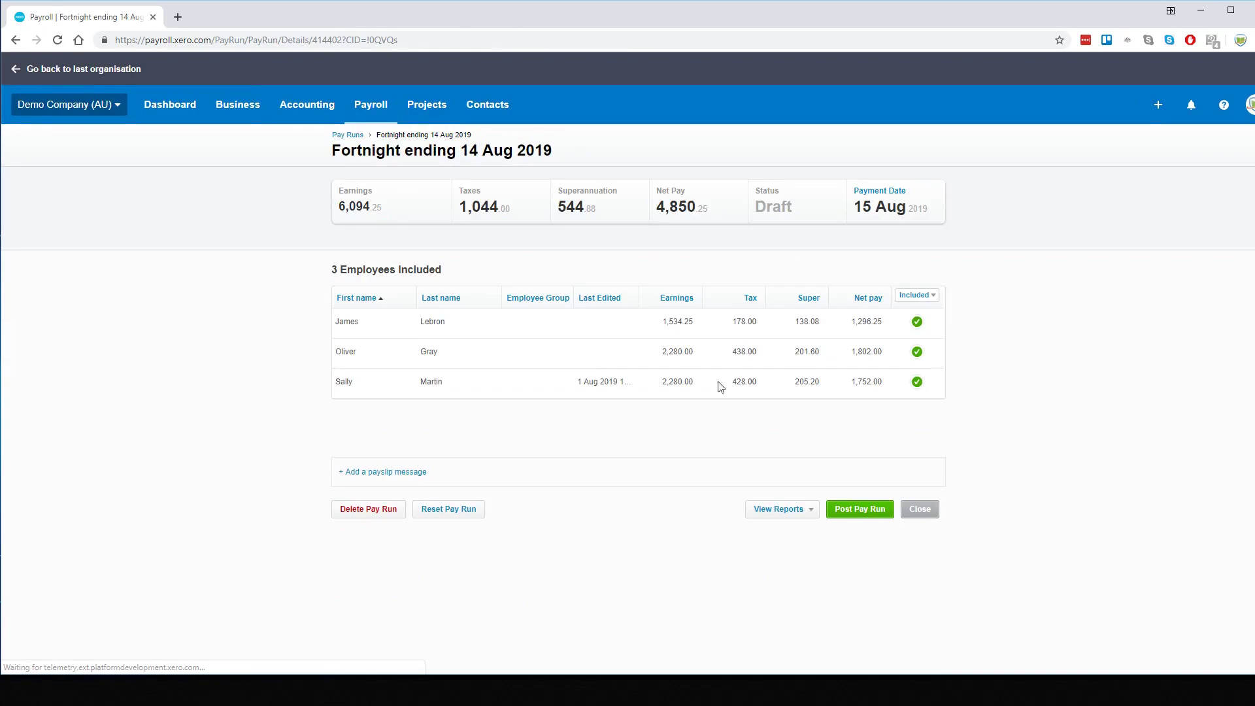
left_click(861, 513)
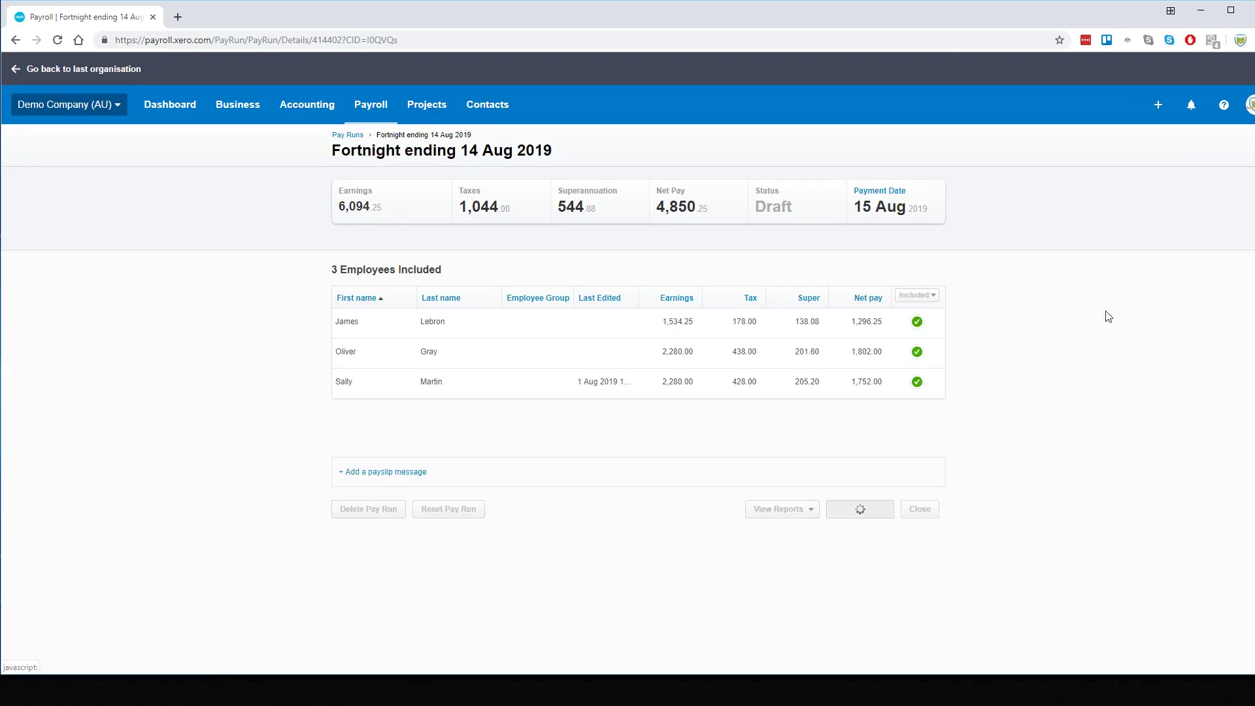
left_click(684, 395)
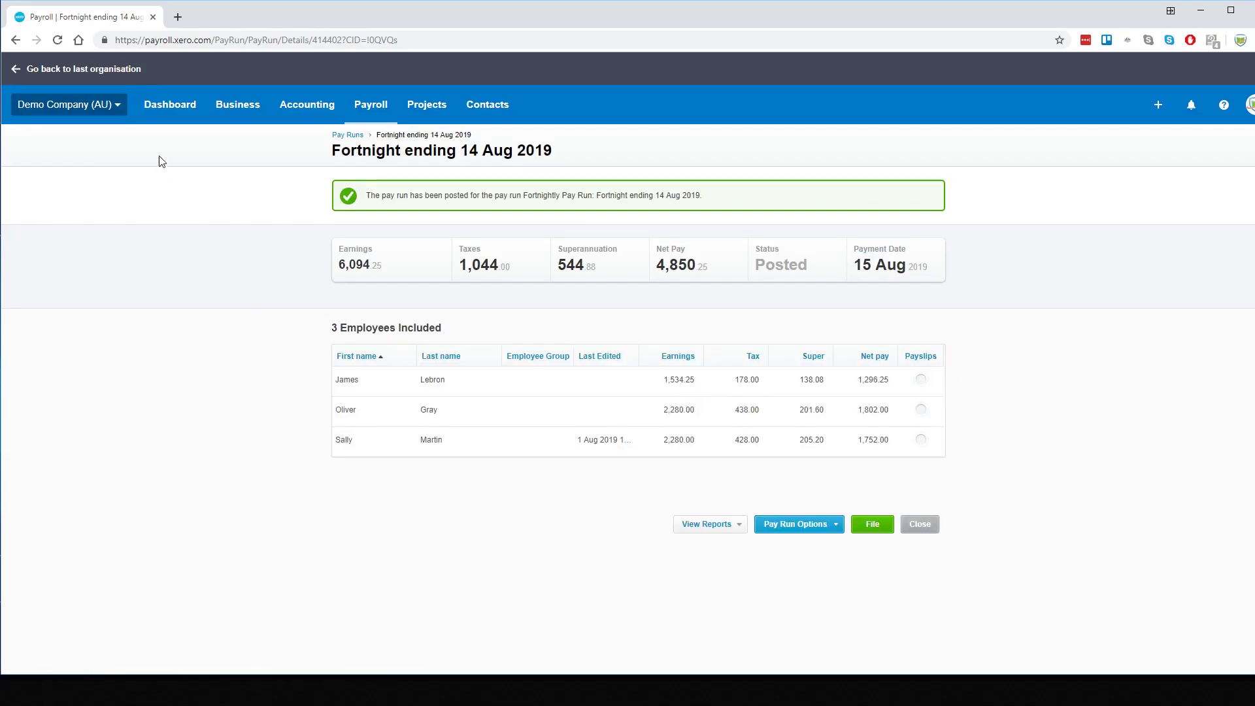
left_click(164, 116)
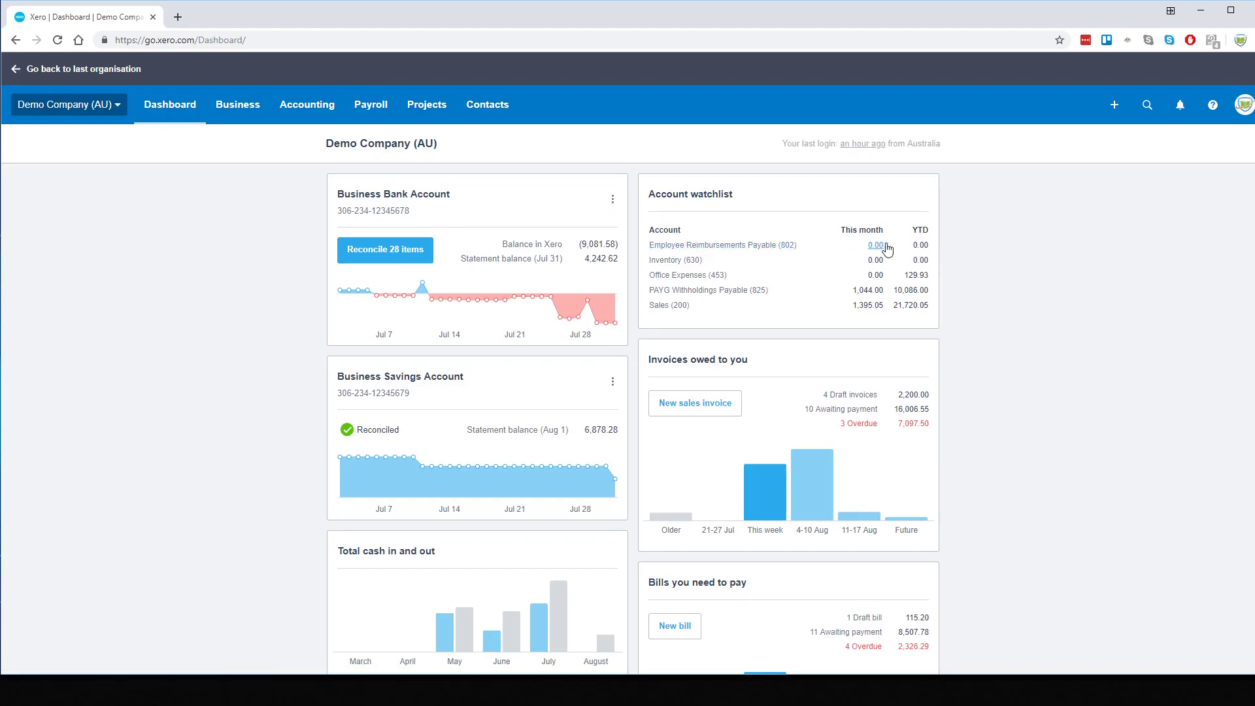
Run the Account Transactions report for account 802 Employee Reimbursements Payable, 1–31 Aug 2019.
left_click(307, 108)
left_click(336, 263)
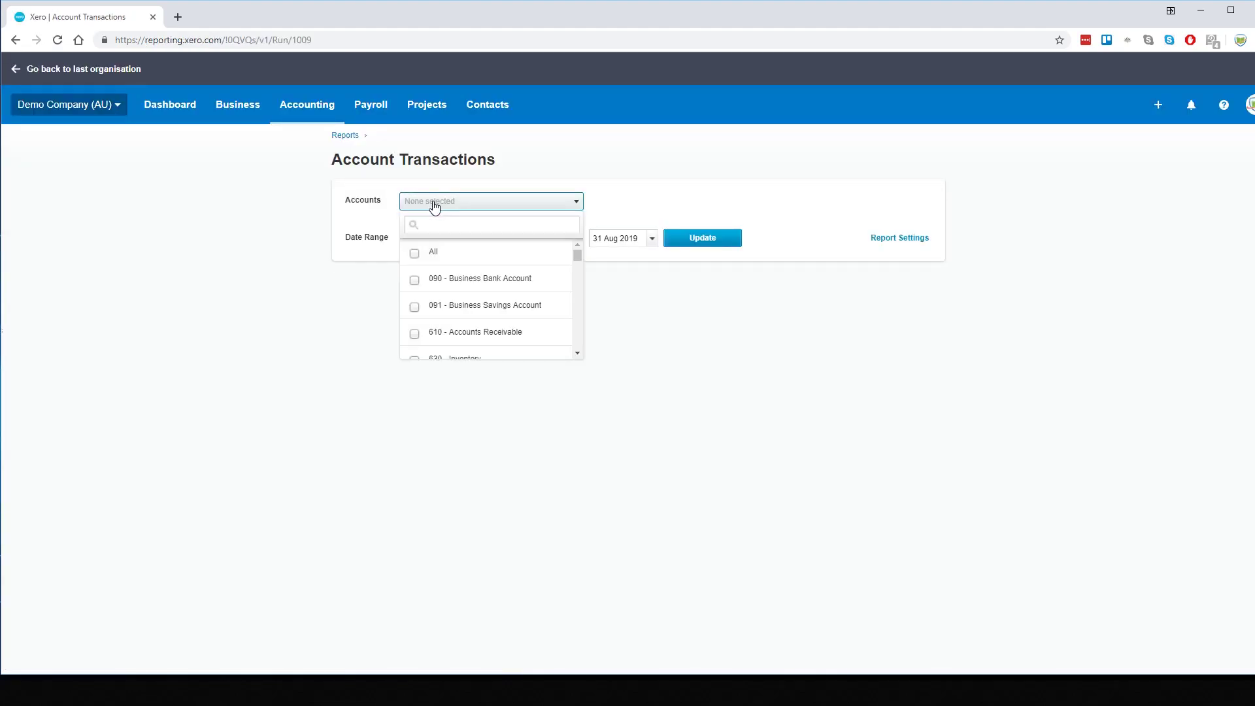
left_click(442, 224)
type("80")
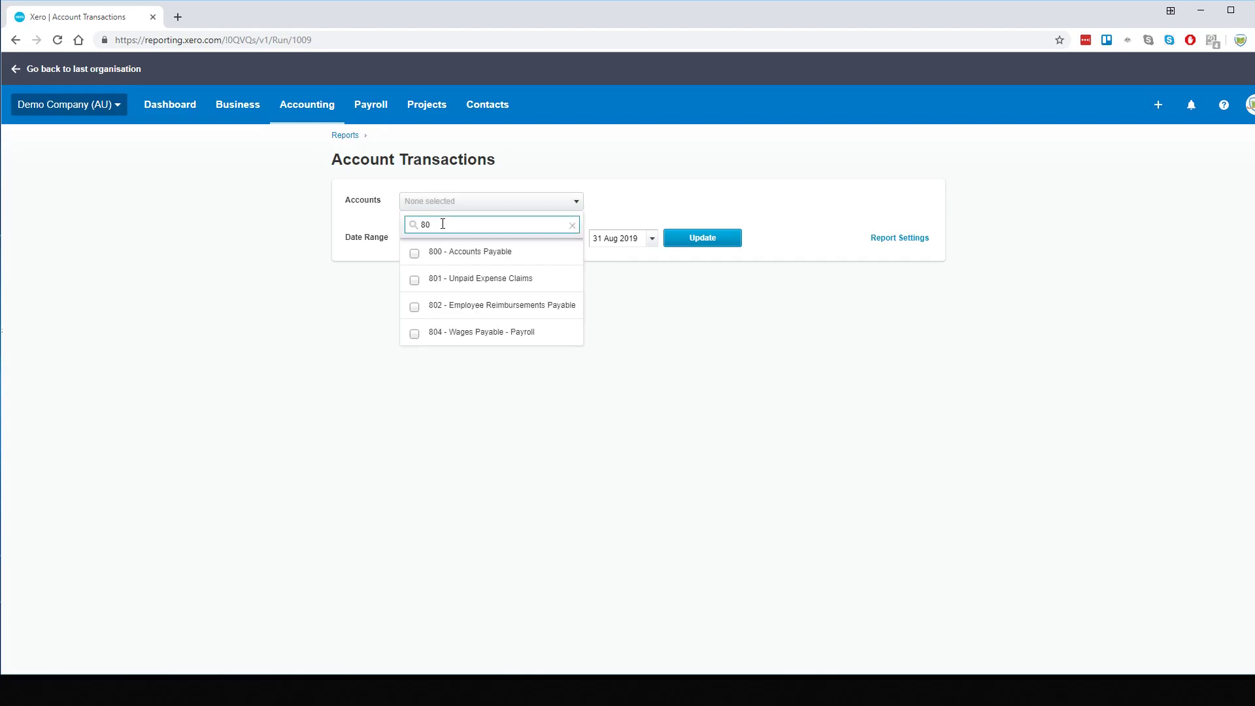
type("2")
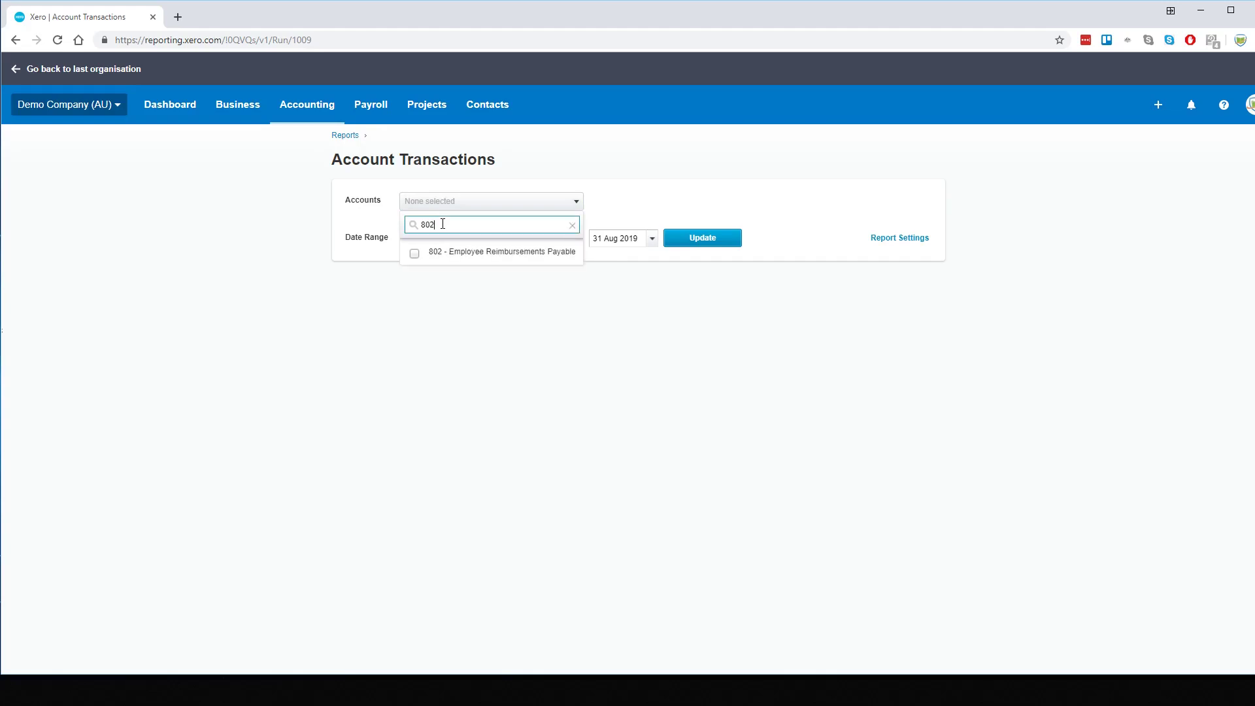
left_click(529, 254)
left_click(689, 240)
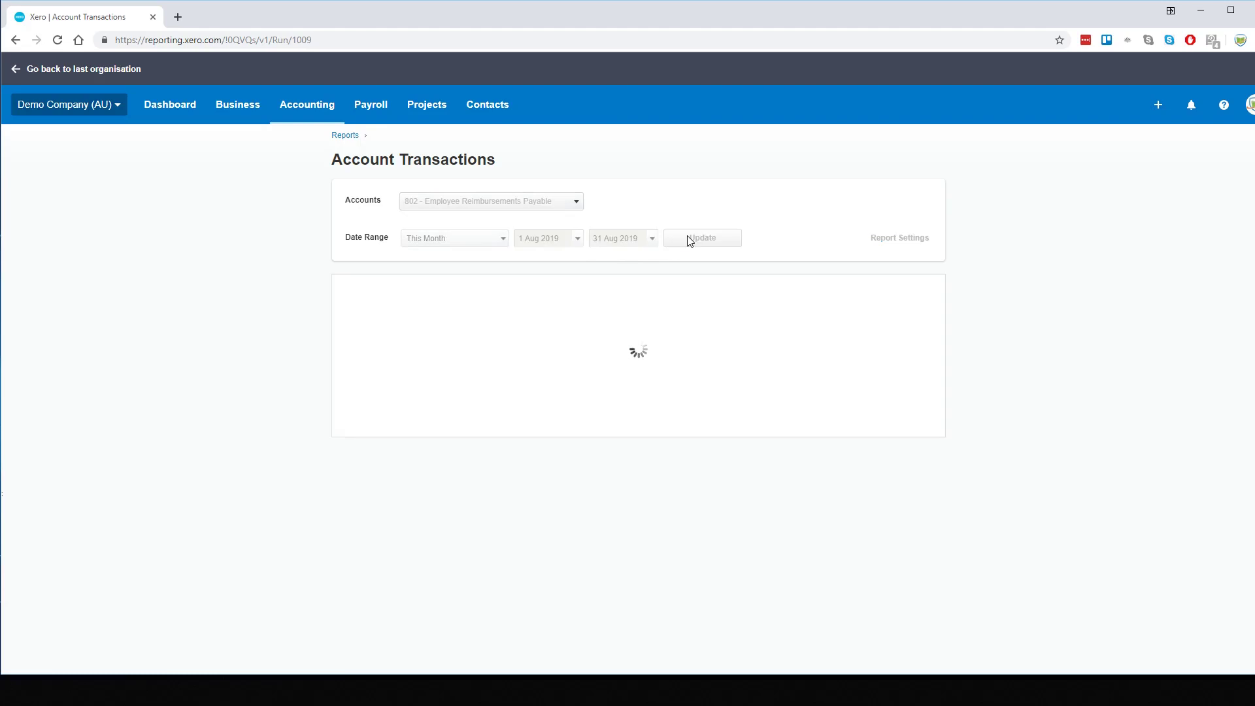